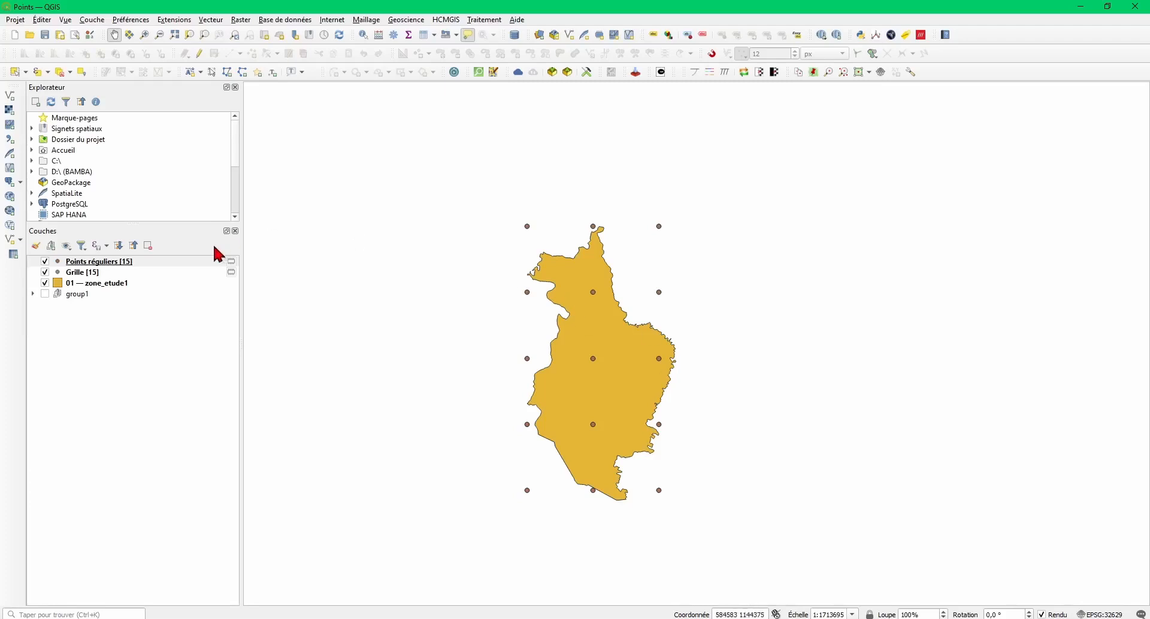
# Open the attribute table of the Points réguliers layer, select its first and second records in turn, and clear the selection.
pyautogui.click(180, 262)
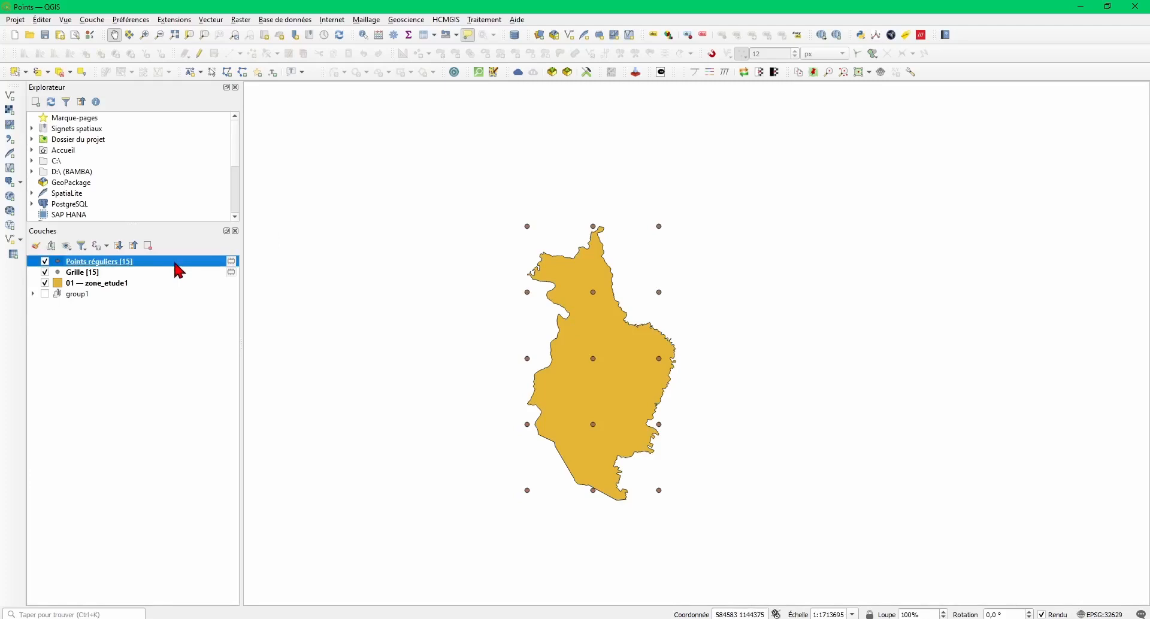
pyautogui.press('F6')
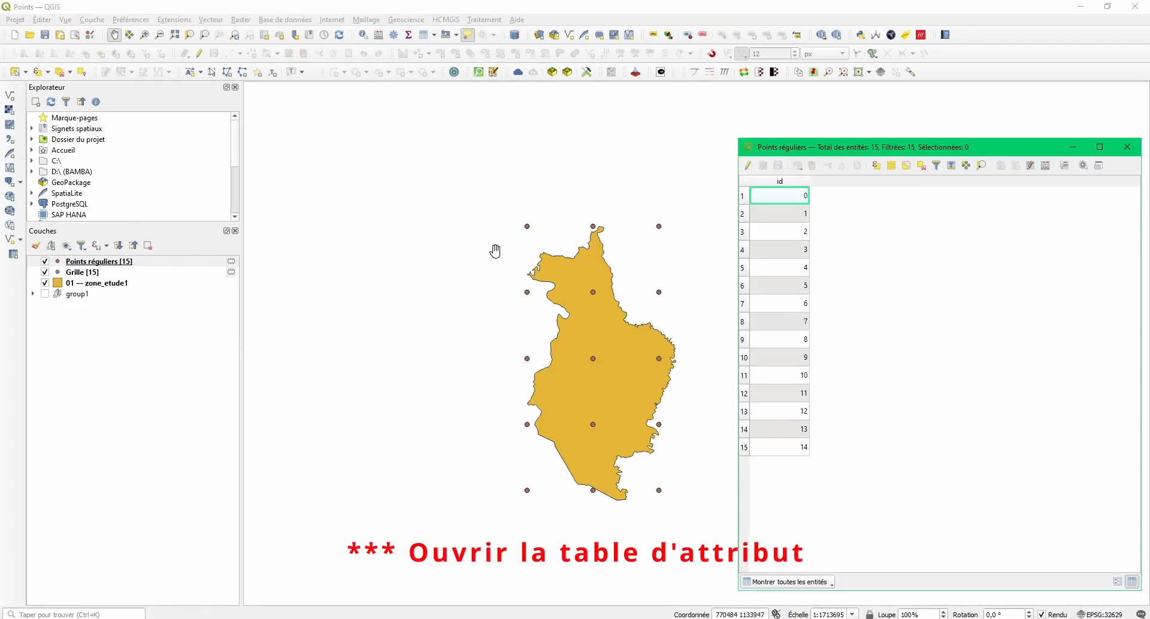
pyautogui.click(745, 197)
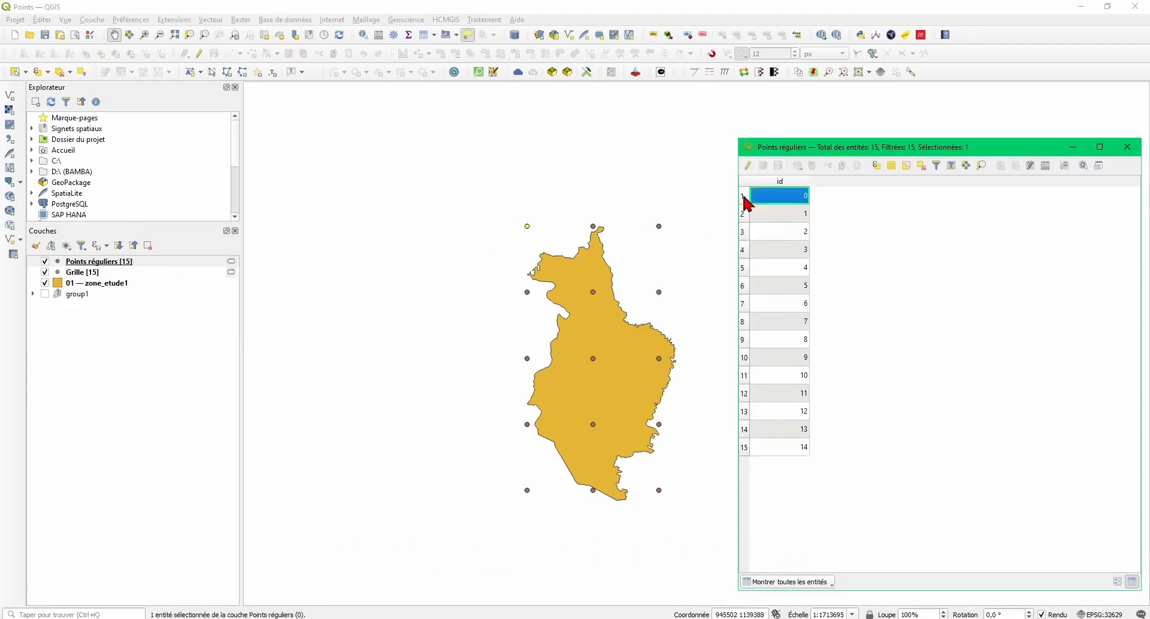
pyautogui.click(744, 216)
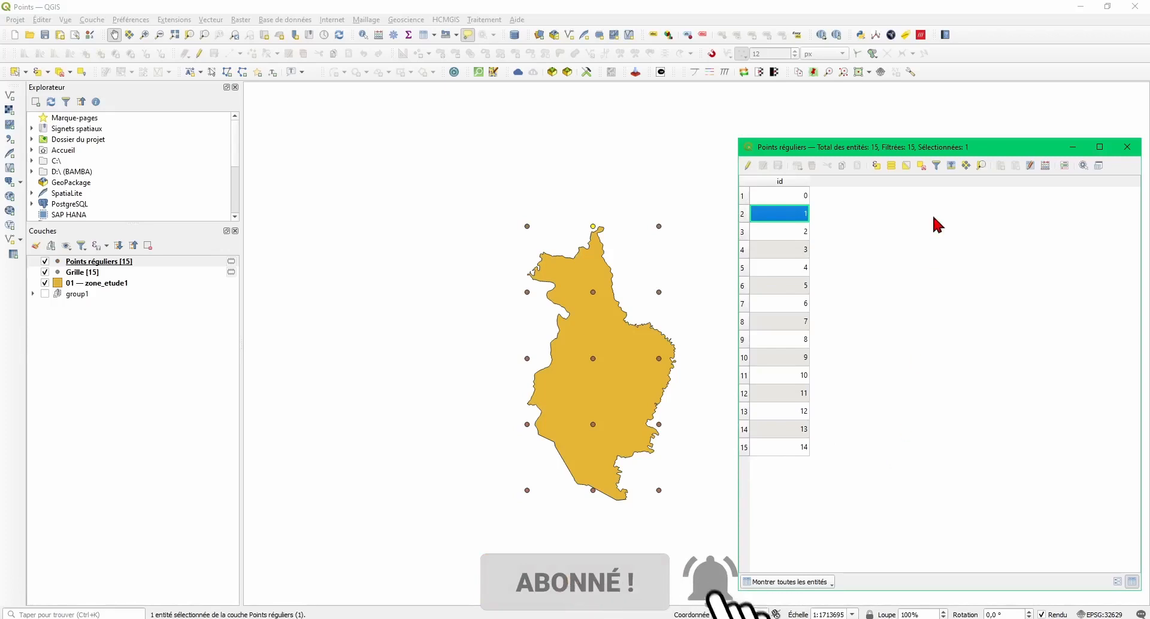
pyautogui.click(922, 166)
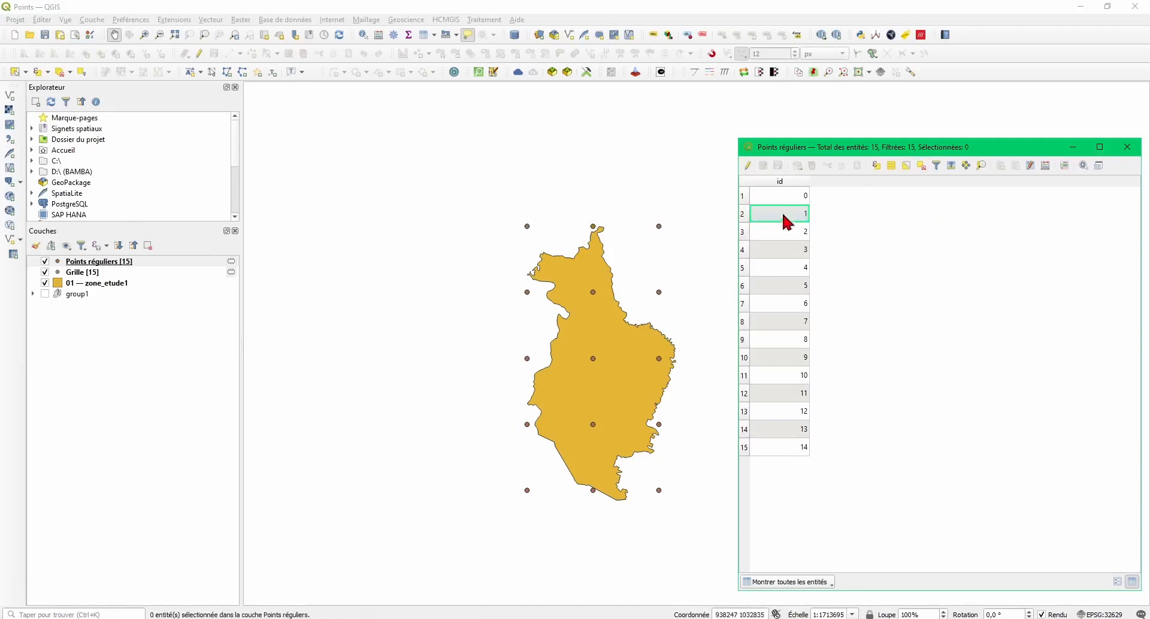
pyautogui.moveTo(825, 154); pyautogui.dragTo(798, 217)
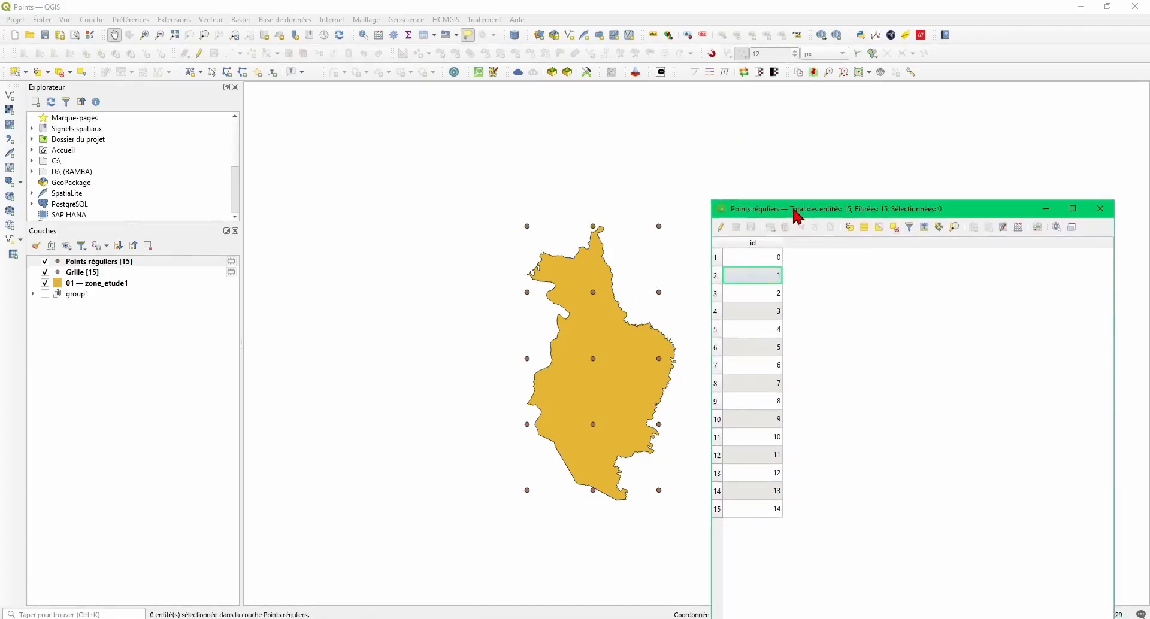
# Enable editing on Points réguliers and add a field named Coord_X of type Nombre décimal (réel).
pyautogui.click(721, 228)
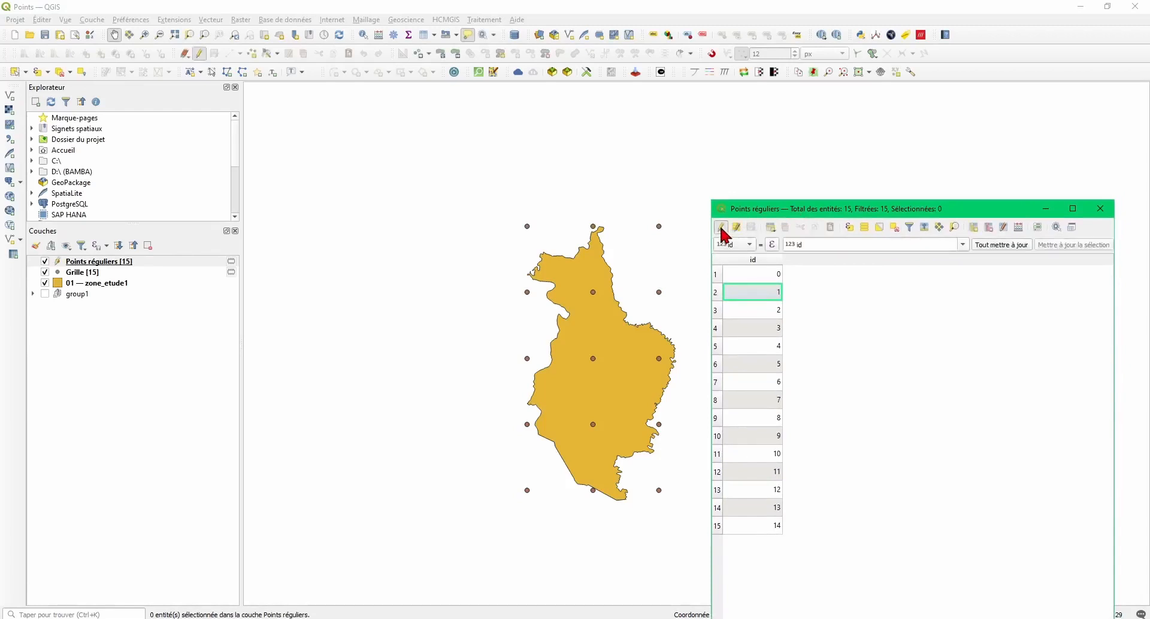
pyautogui.click(974, 228)
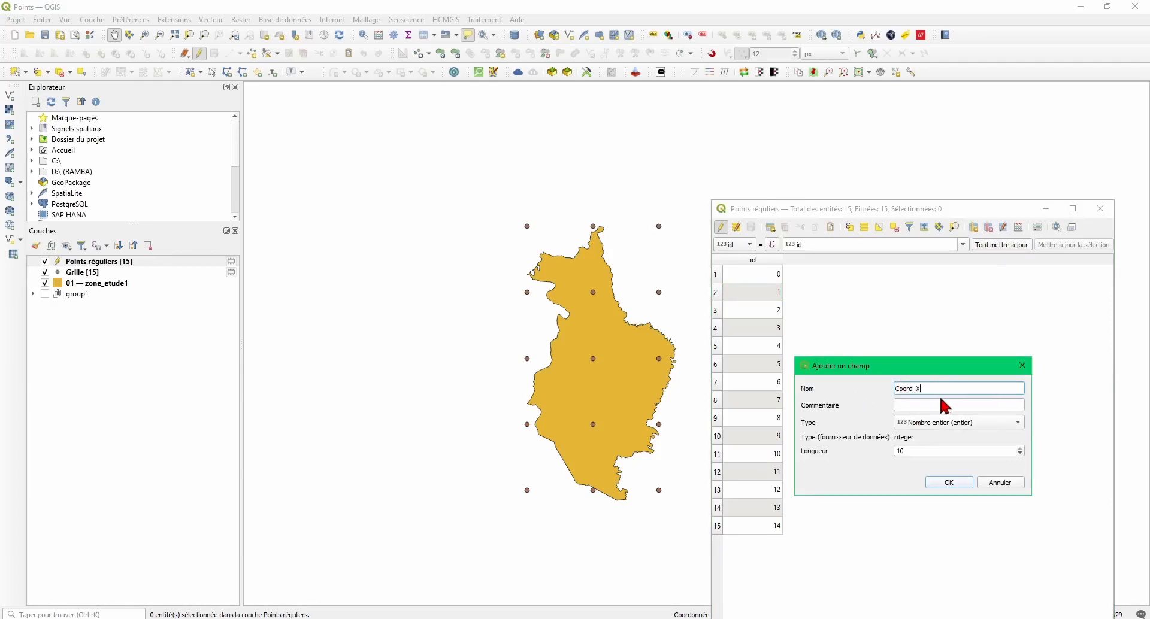
pyautogui.click(939, 422)
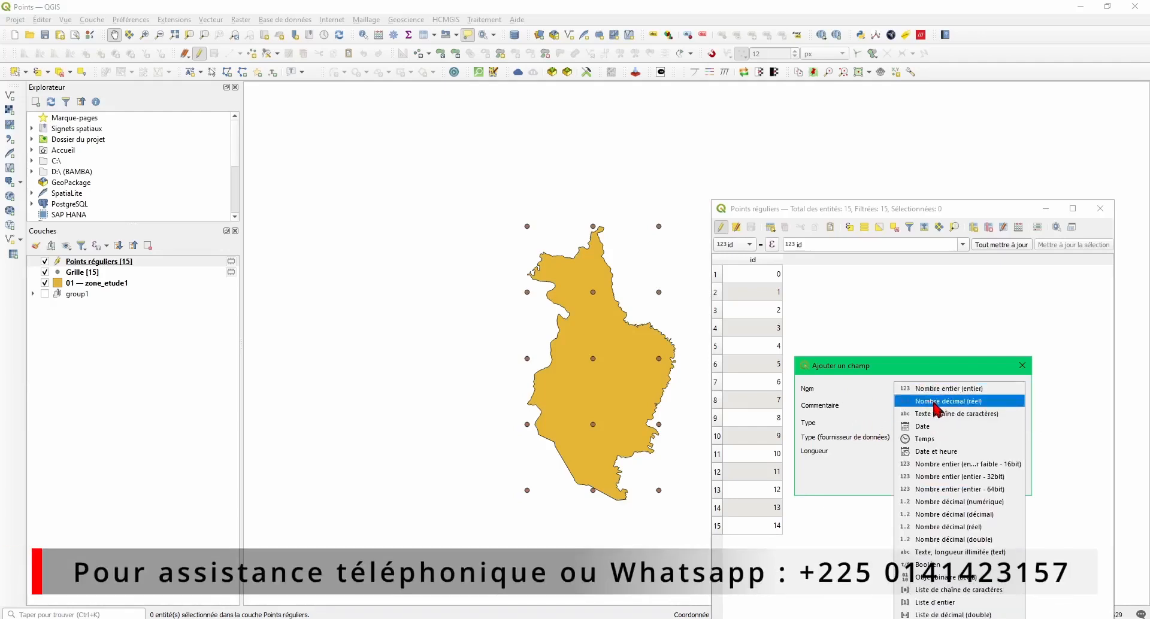
pyautogui.click(953, 401)
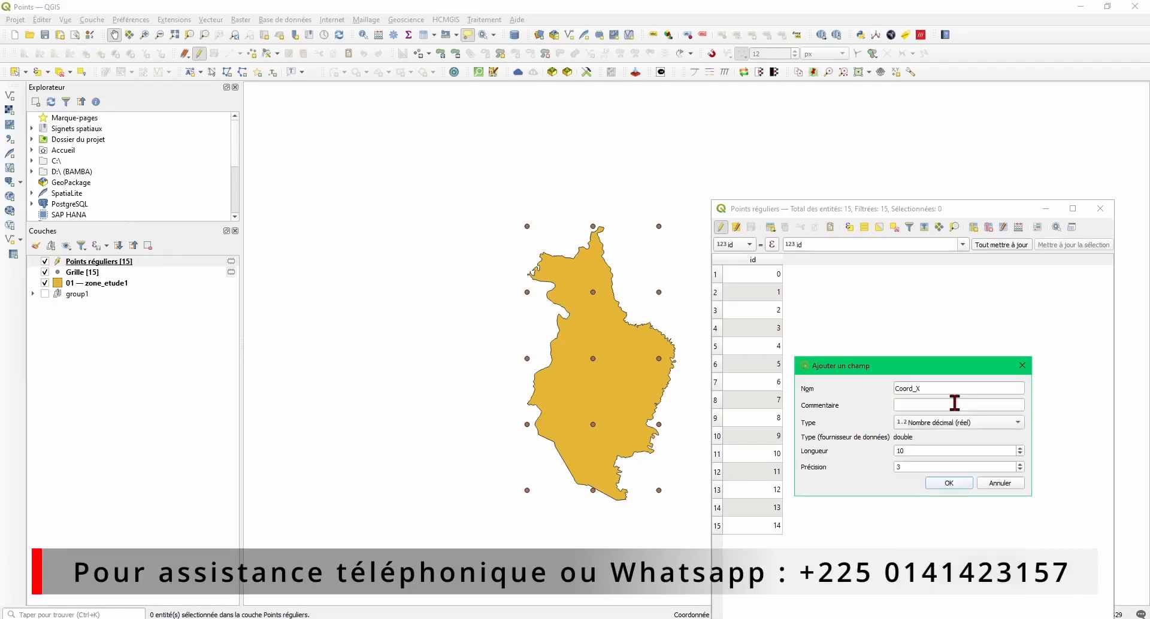
pyautogui.click(950, 483)
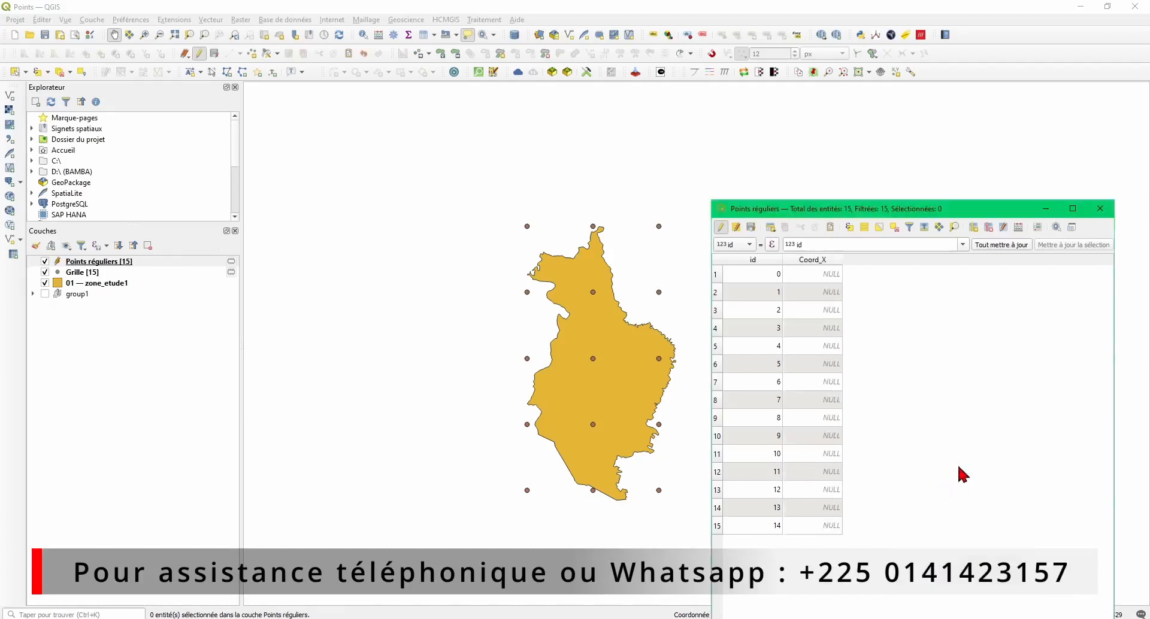
# Add a second field named Coord_Y of type Nombre décimal (réel) to the attribute table.
pyautogui.click(972, 227)
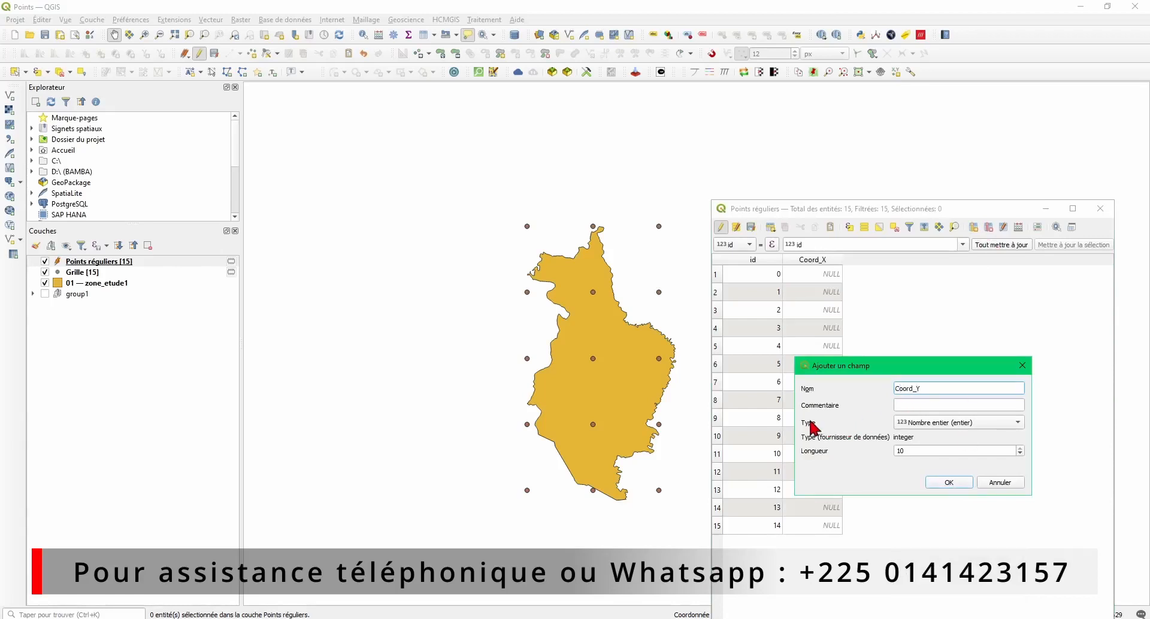
pyautogui.click(932, 426)
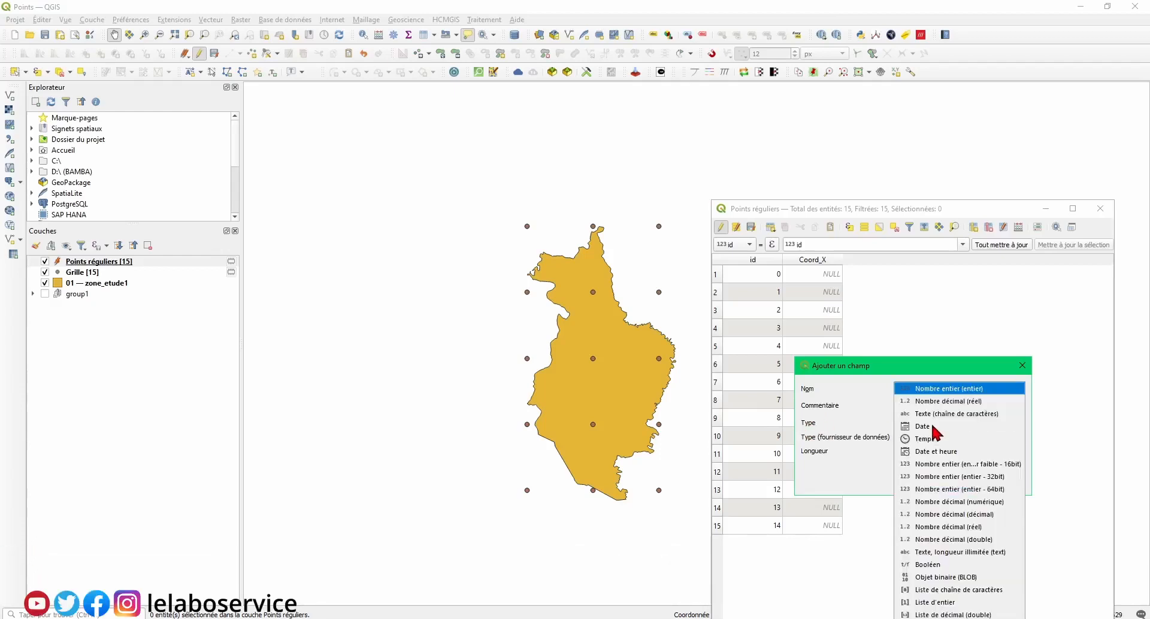
pyautogui.click(932, 400)
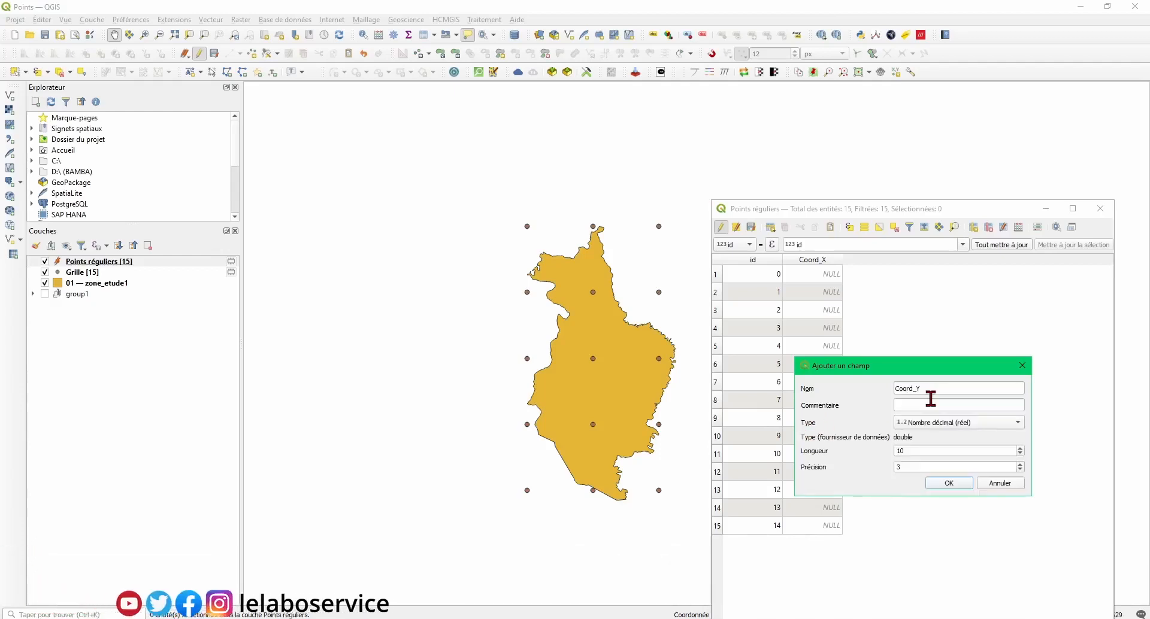
pyautogui.click(940, 483)
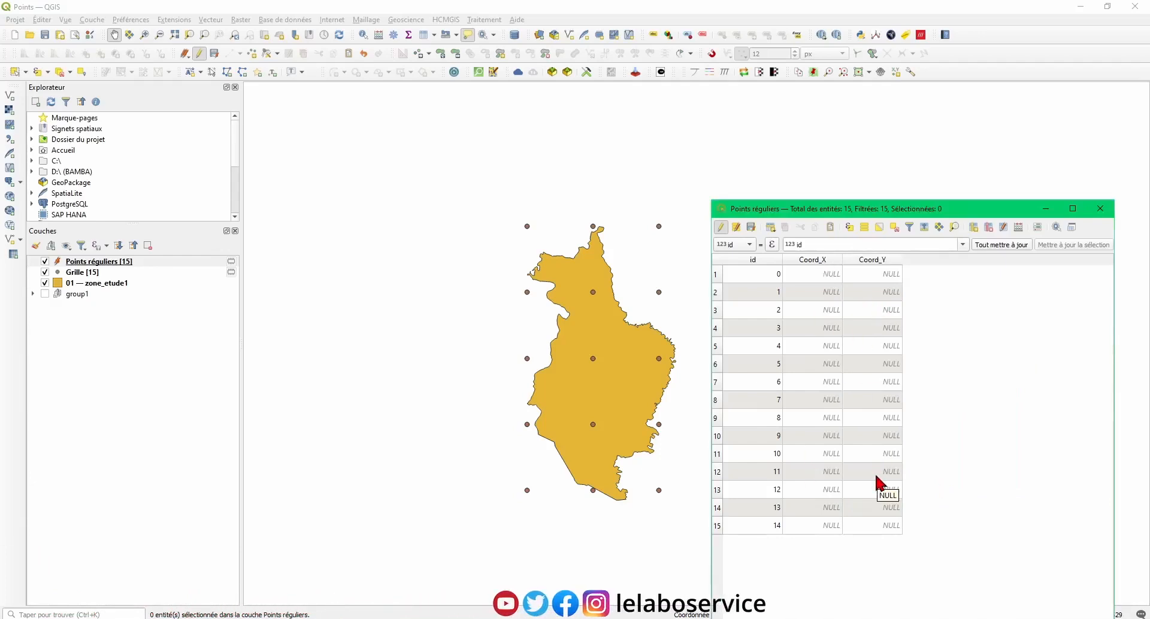
# Open the field calculator and set it to update the existing Coord_X field.
pyautogui.click(1018, 227)
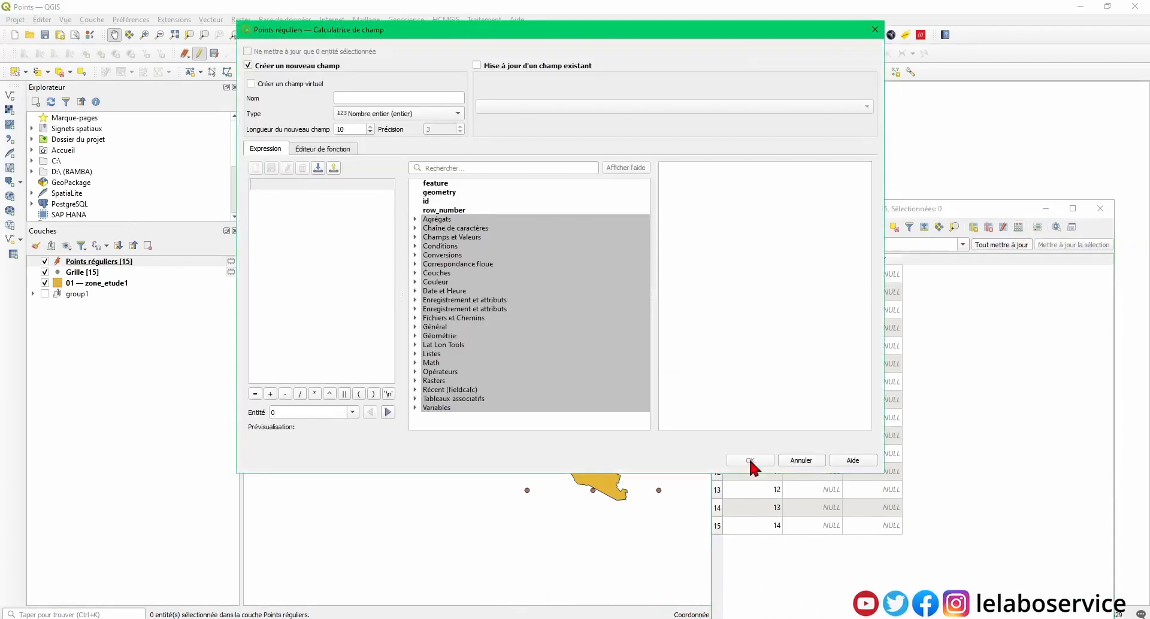
pyautogui.moveTo(429, 31); pyautogui.dragTo(315, 115)
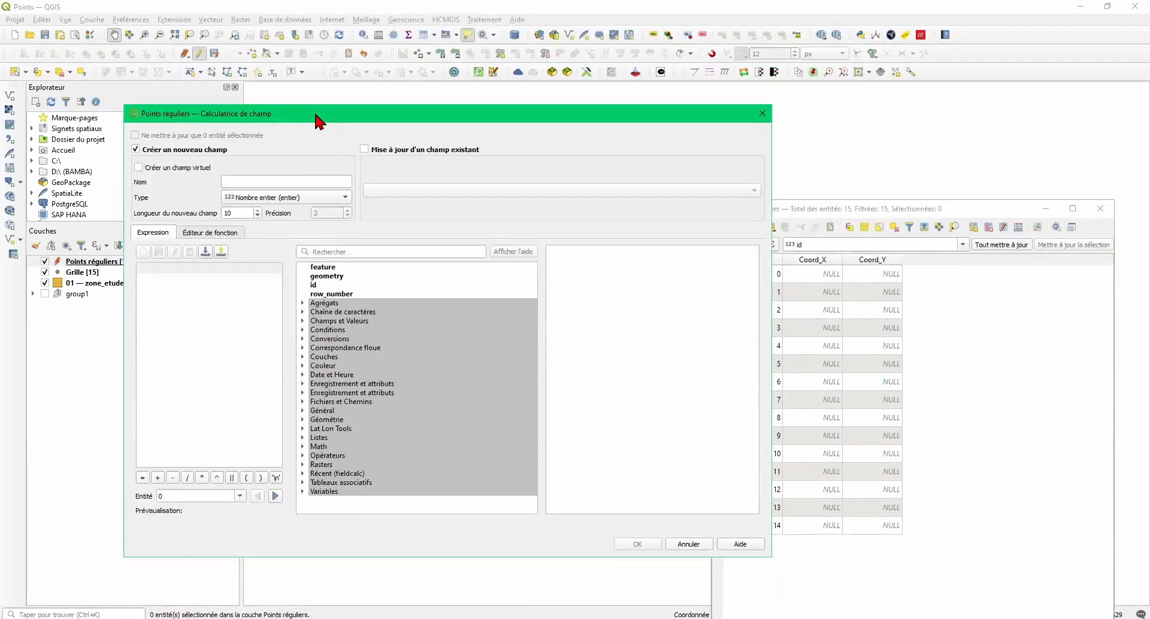
pyautogui.click(364, 148)
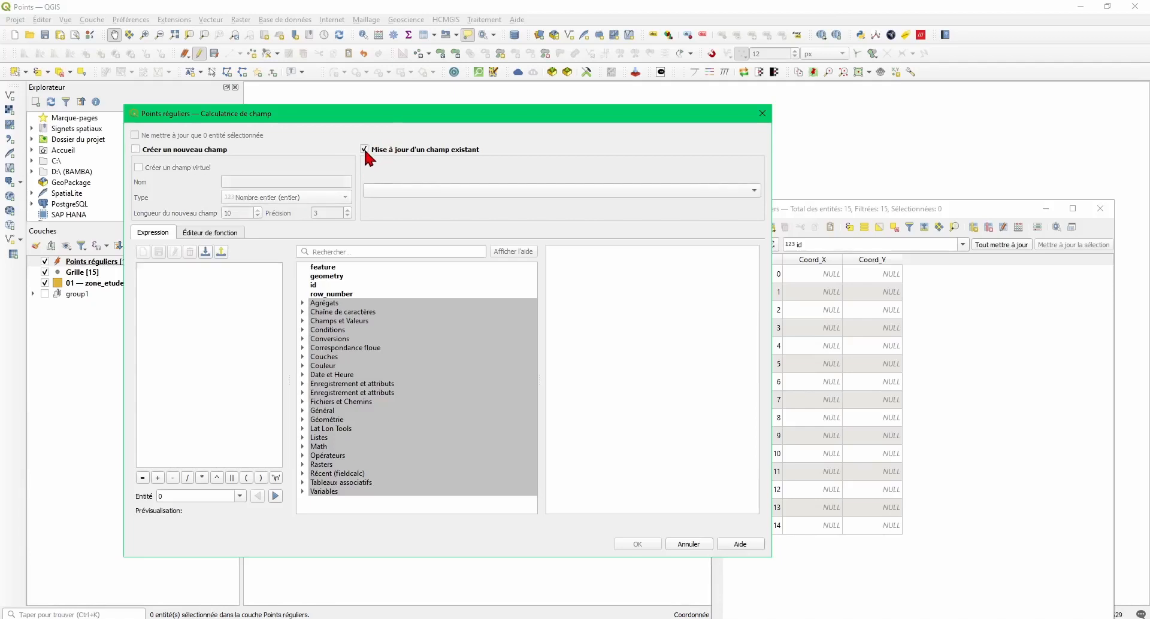
pyautogui.click(377, 191)
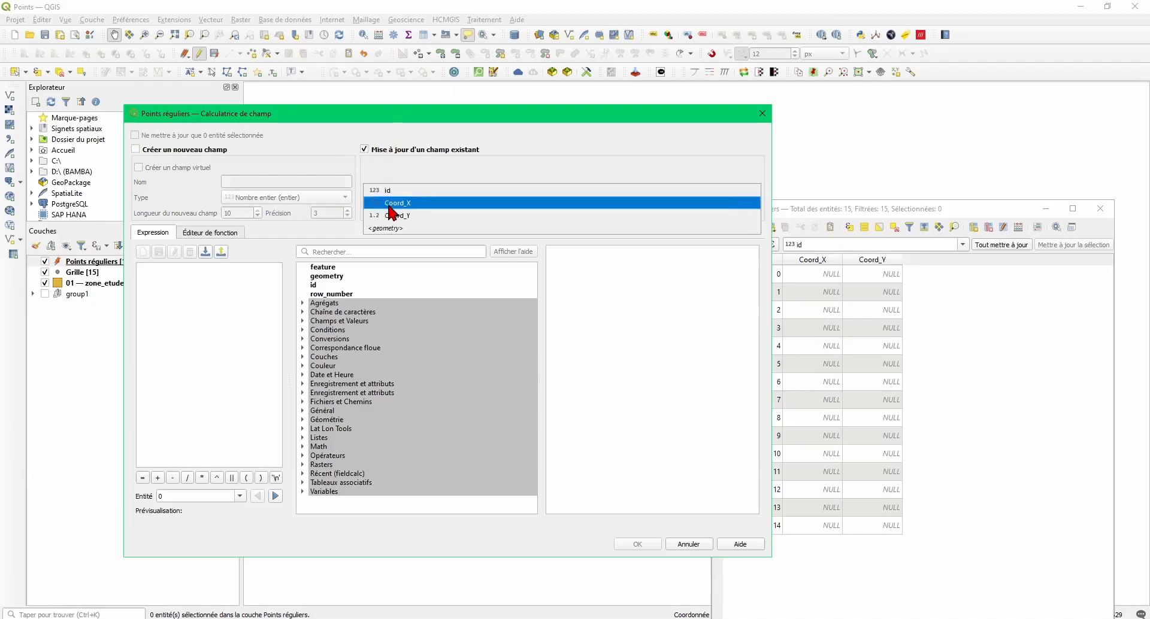
pyautogui.click(392, 203)
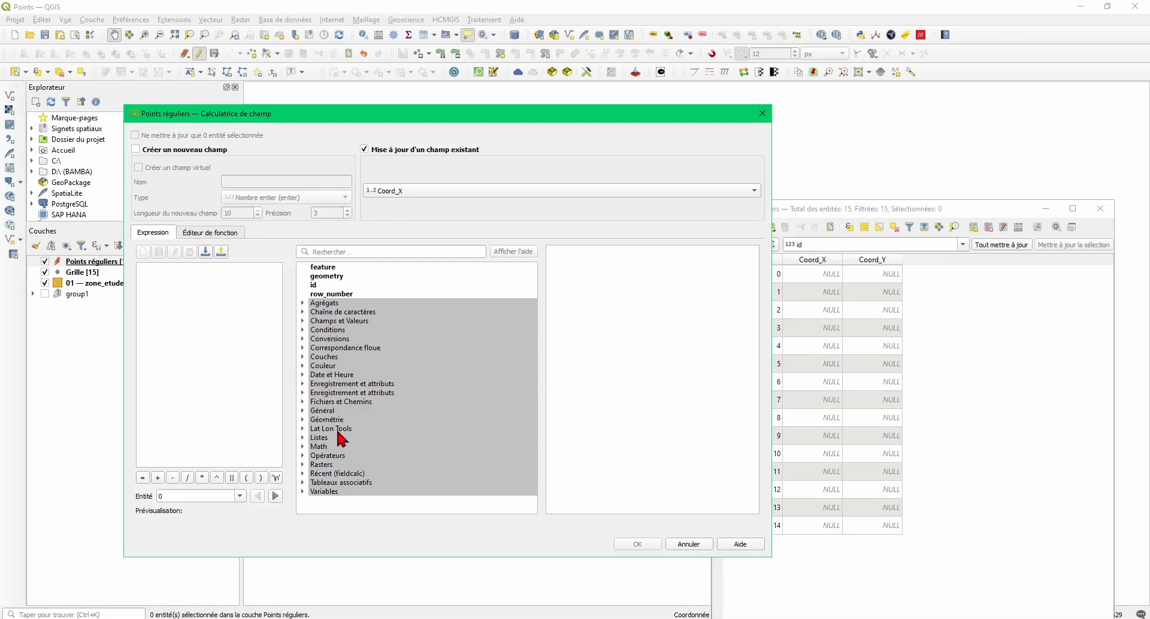
# Insert the $x function from the Géométrie group as the expression and calculate the Coord_X values.
pyautogui.click(303, 421)
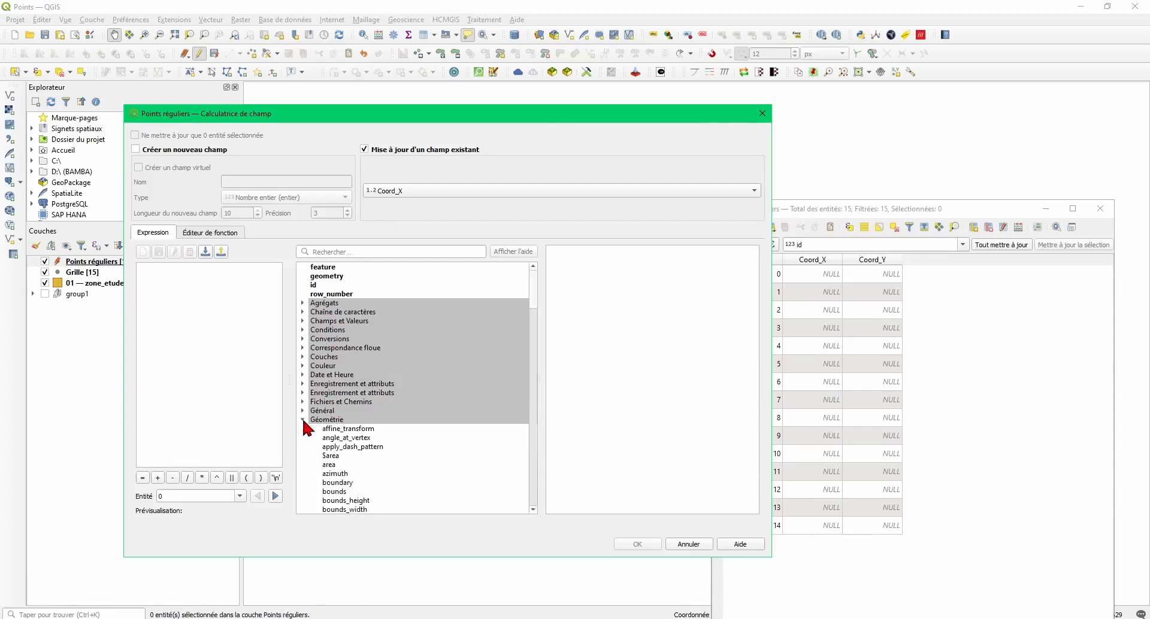
pyautogui.scroll(-7, 382, 429)
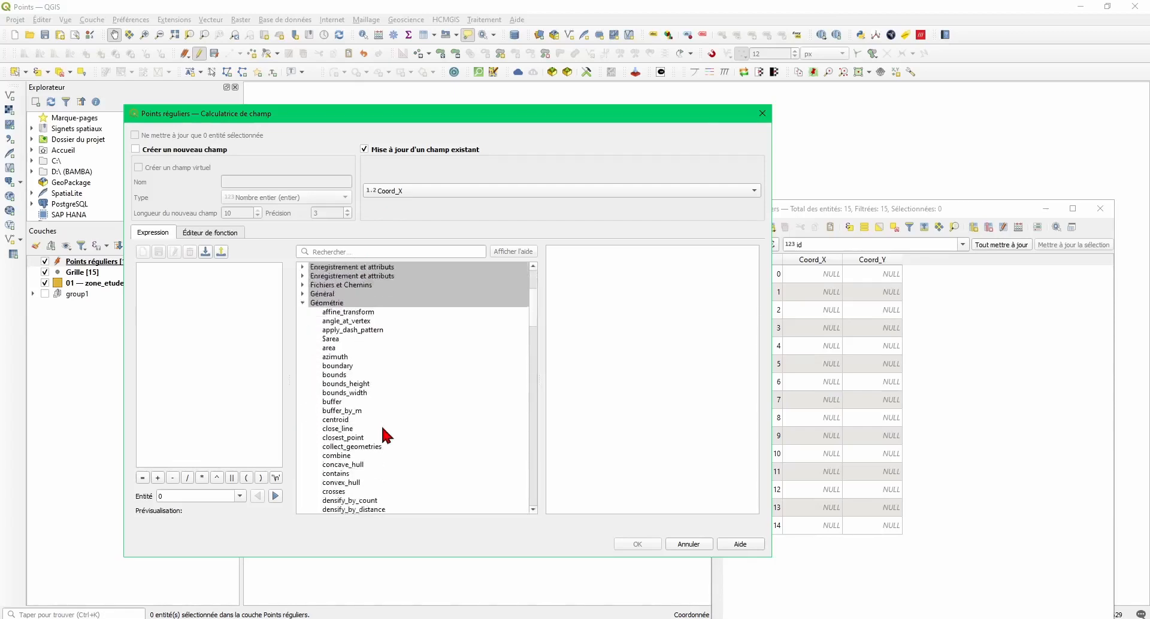
pyautogui.scroll(-4, 382, 435)
pyautogui.scroll(-2, 382, 428)
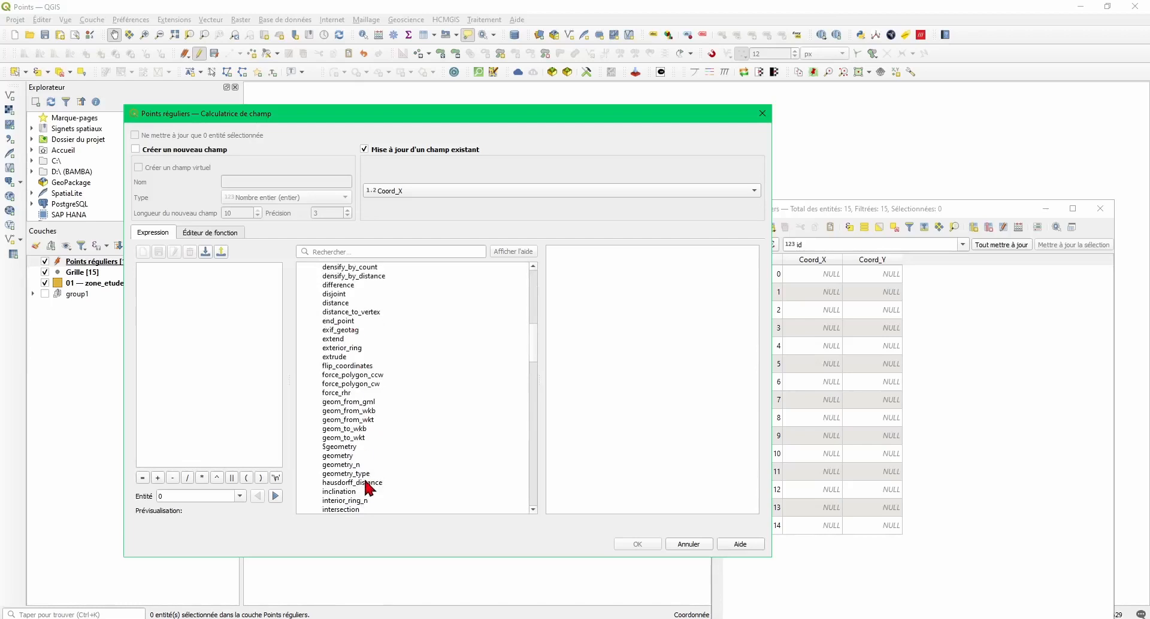
pyautogui.scroll(-10, 371, 481)
pyautogui.scroll(-10, 379, 474)
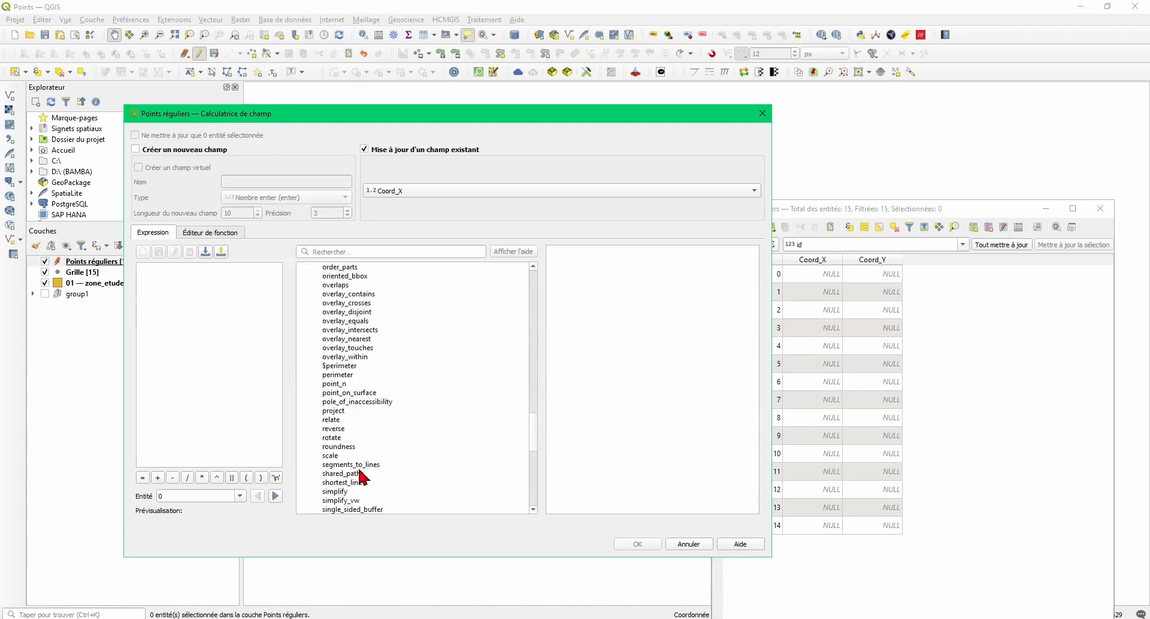
pyautogui.scroll(-9, 358, 465)
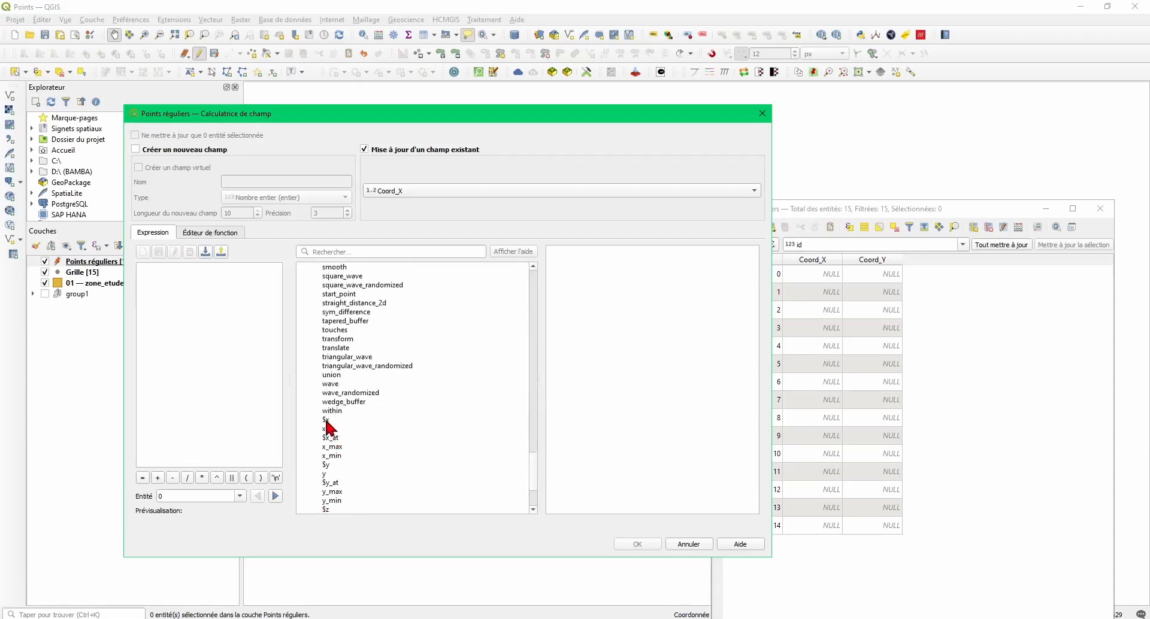
pyautogui.click(328, 420)
pyautogui.doubleClick(328, 420)
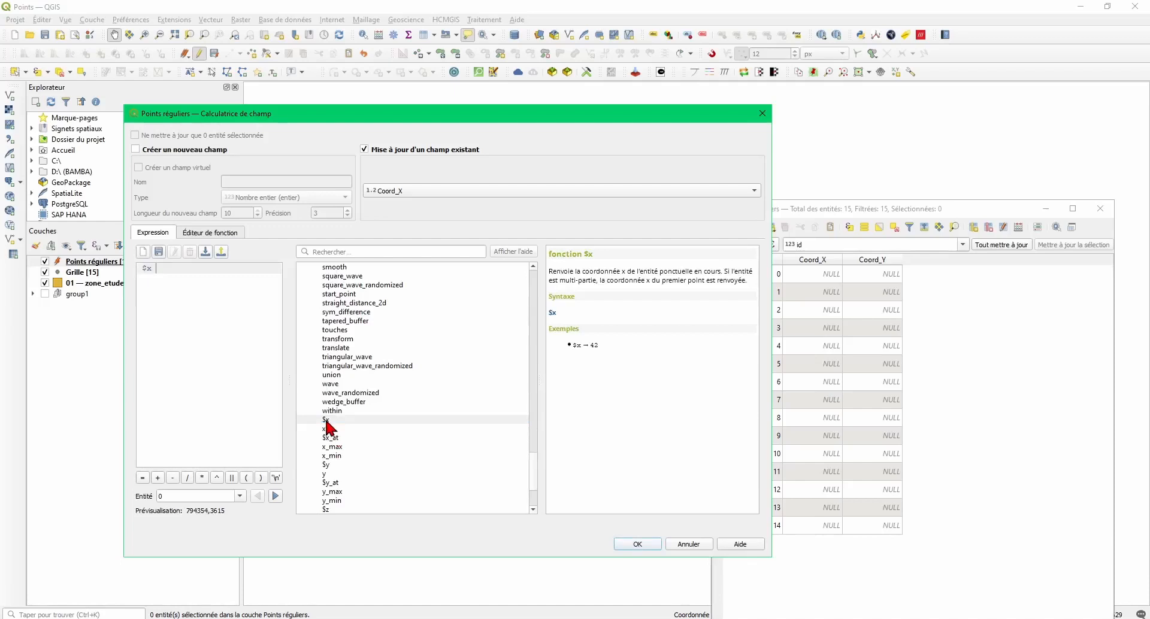
pyautogui.moveTo(159, 268); pyautogui.dragTo(134, 267)
pyautogui.click(167, 270)
pyautogui.click(637, 544)
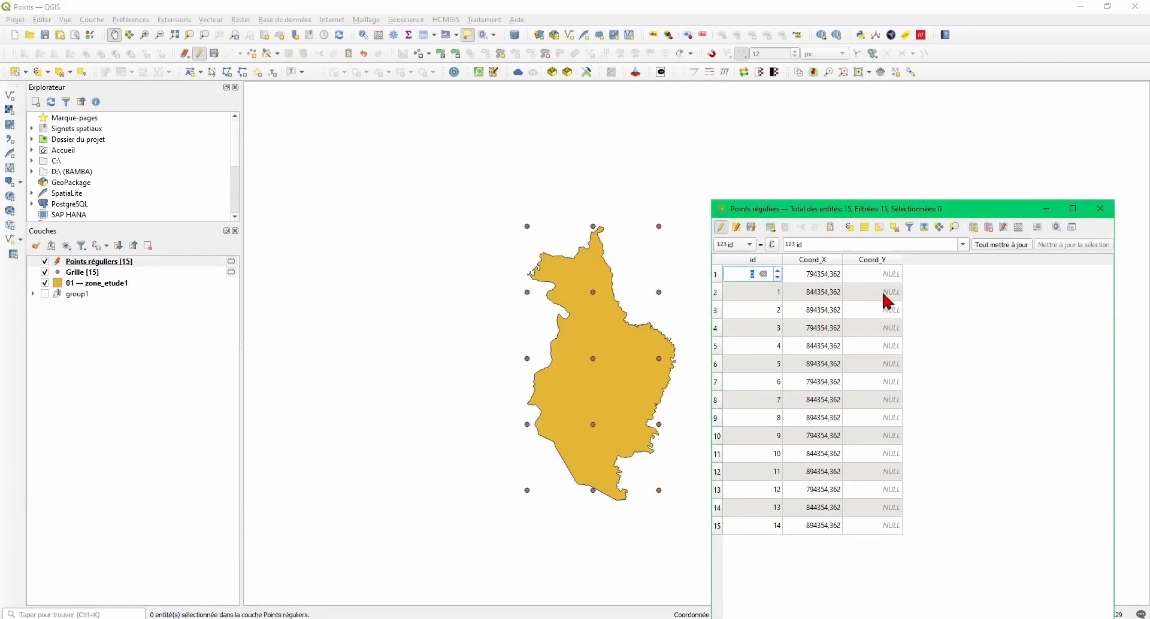
# Reopen the field calculator and set it to update the existing Coord_Y field.
pyautogui.click(1019, 228)
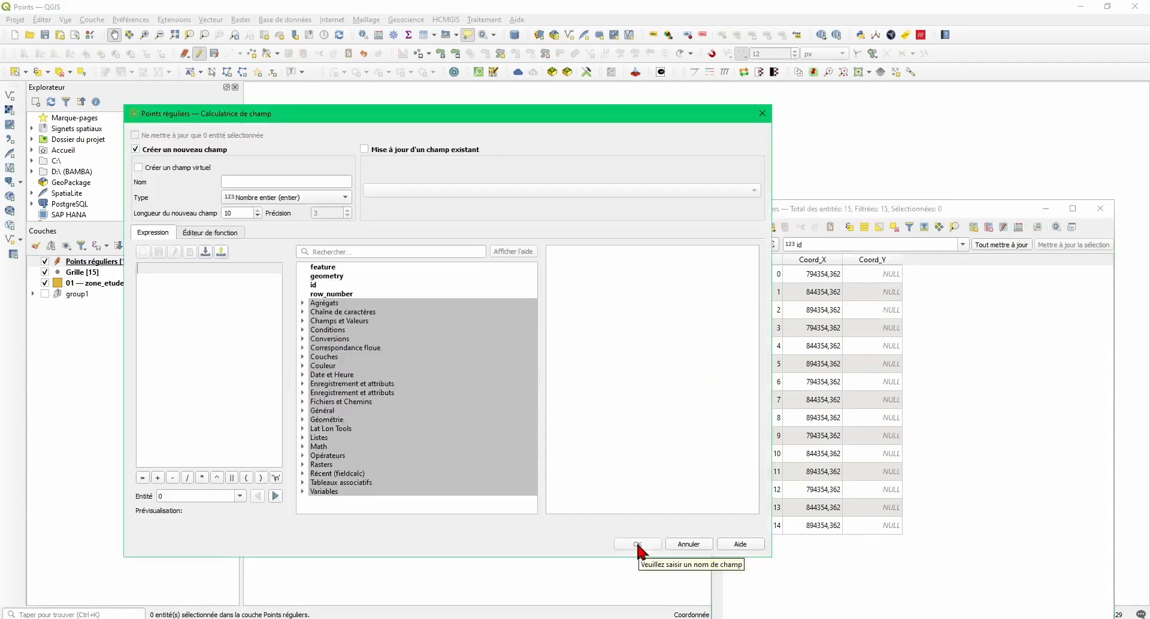
pyautogui.click(362, 152)
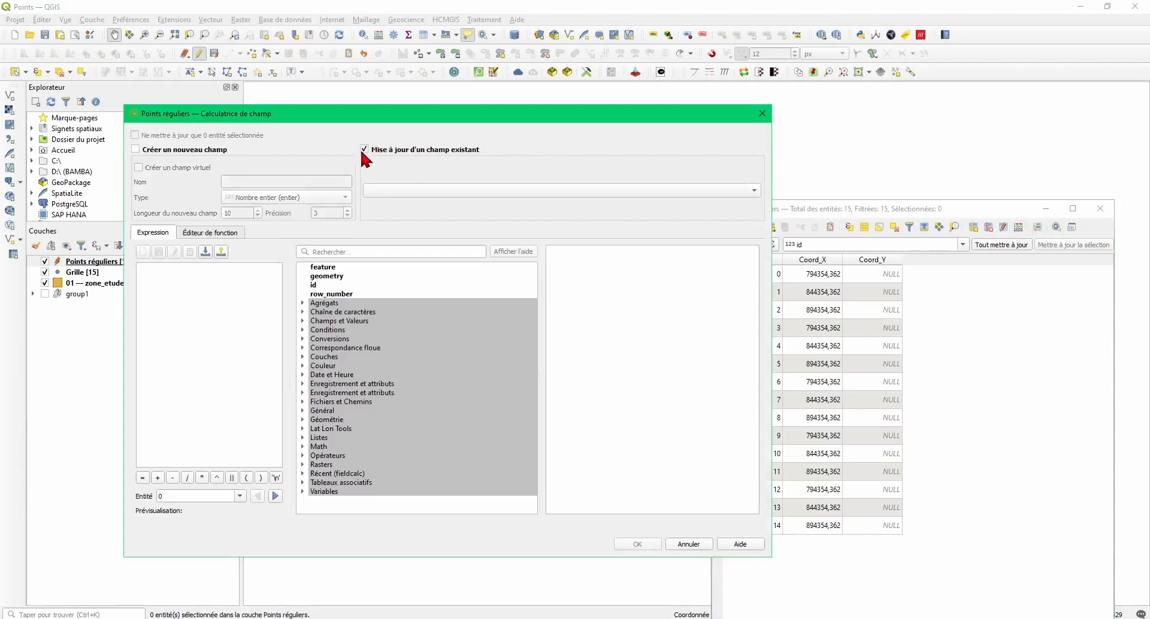
pyautogui.click(372, 189)
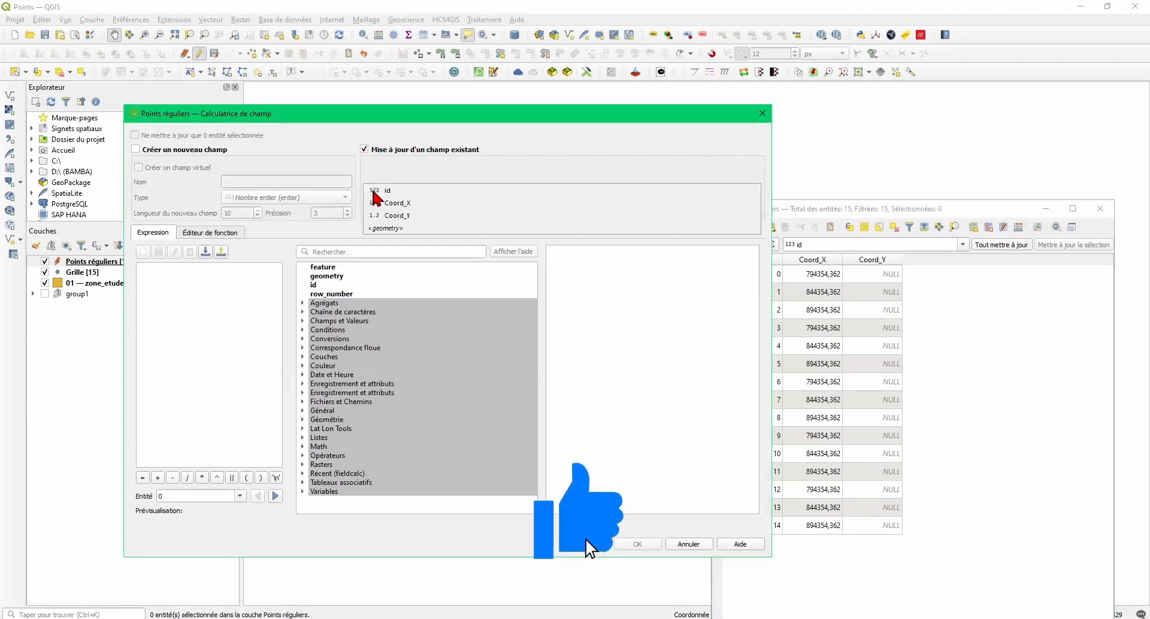
pyautogui.click(390, 215)
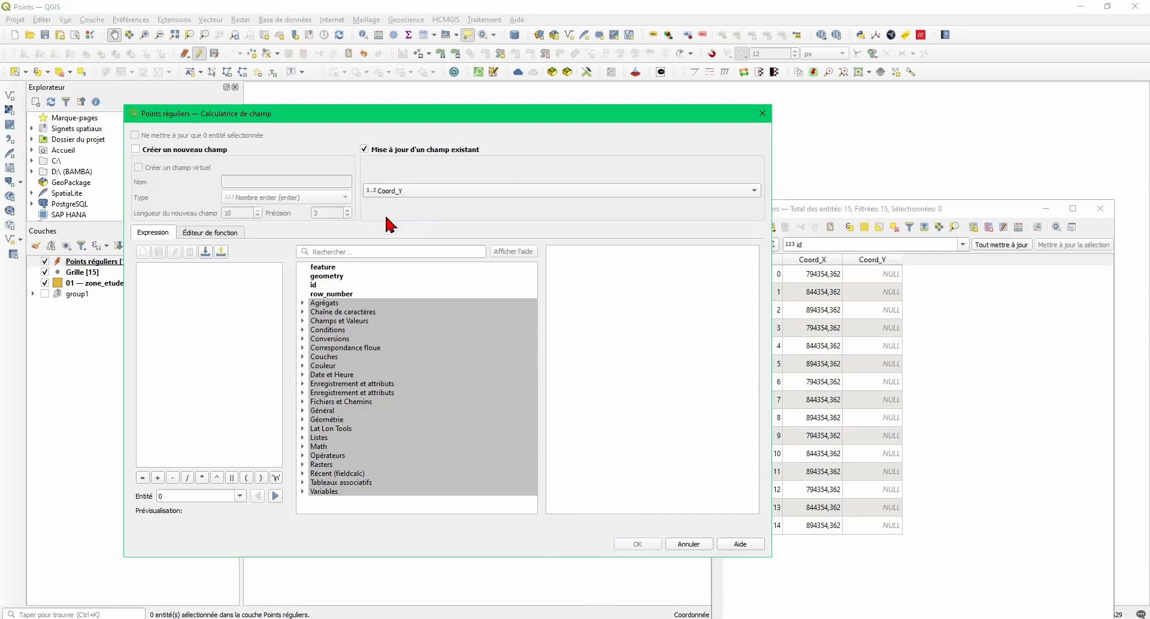
pyautogui.click(204, 274)
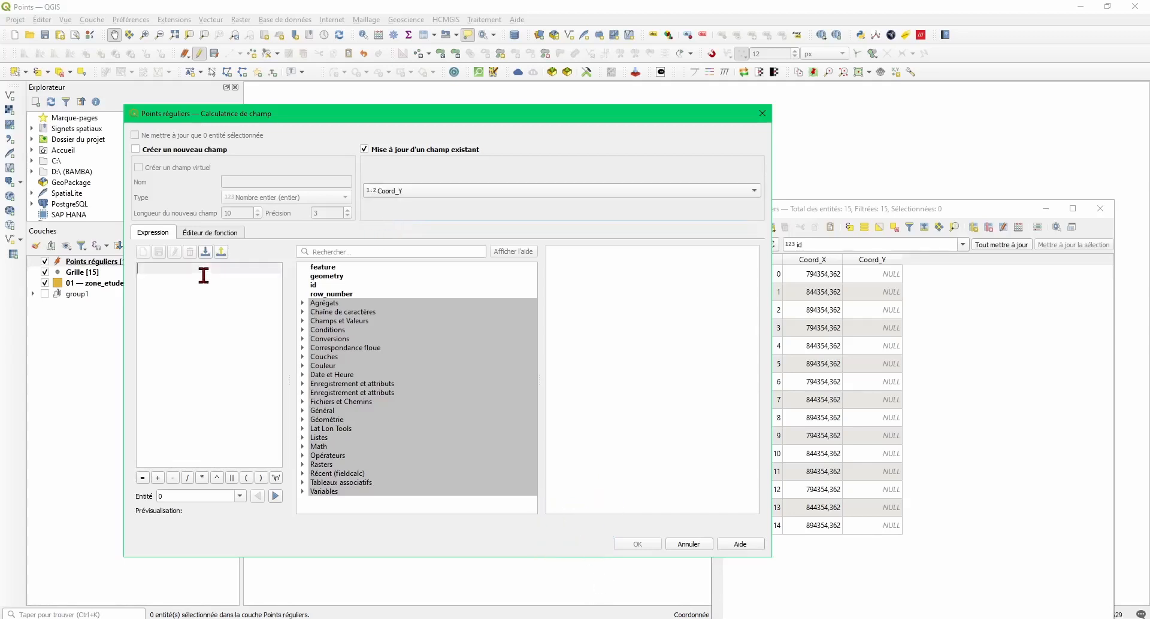
pyautogui.write('$')
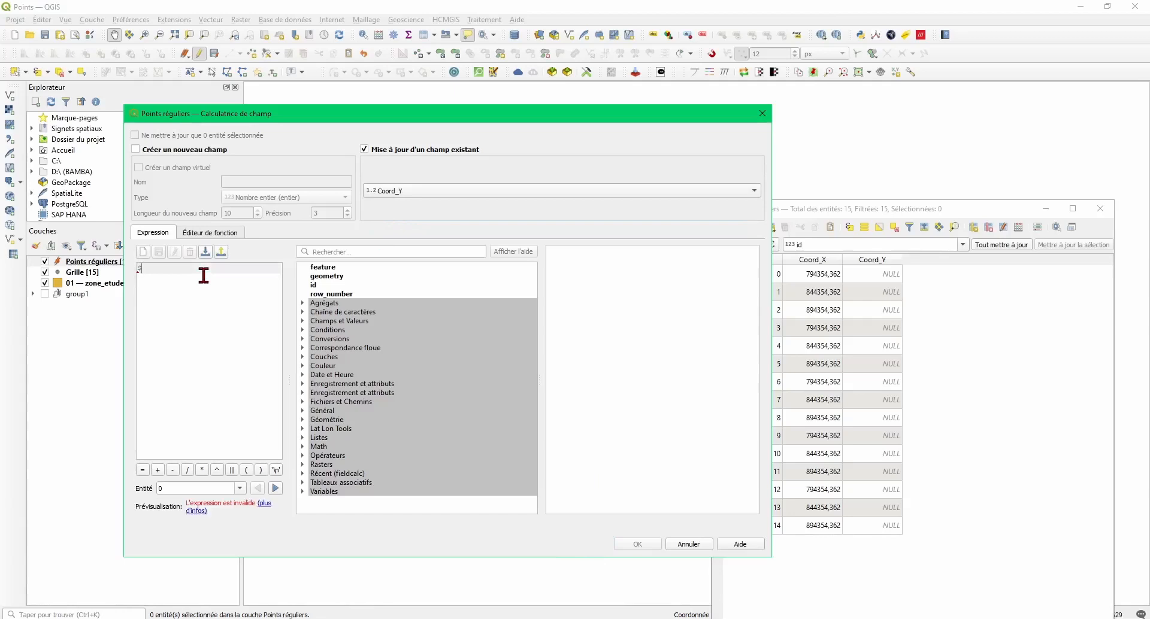
pyautogui.write('y')
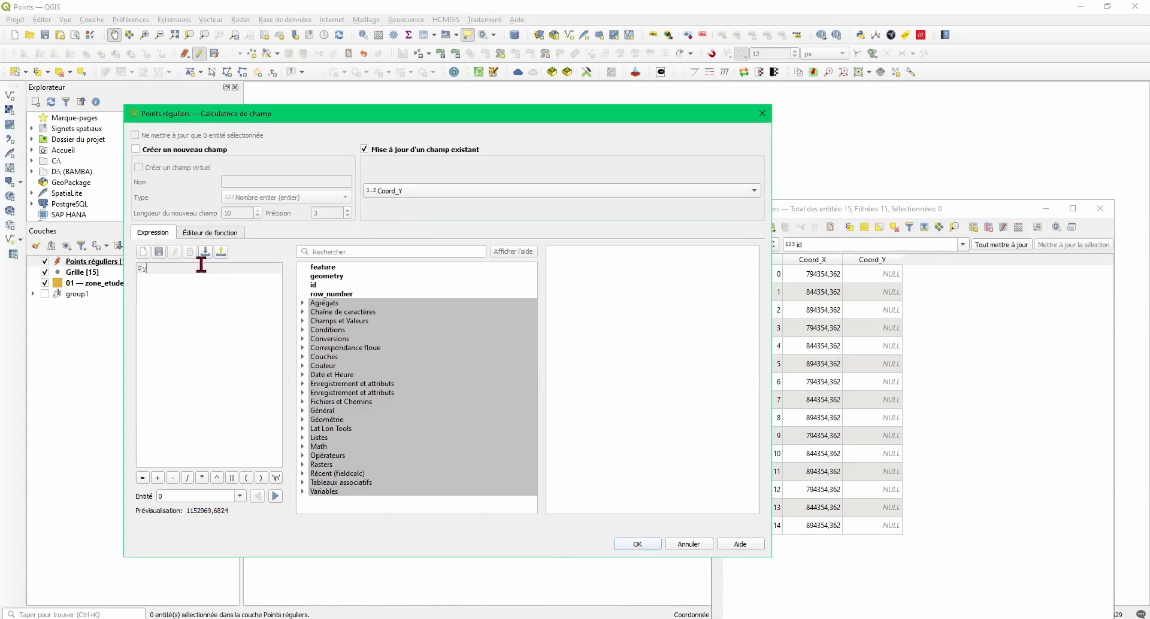
pyautogui.moveTo(151, 272); pyautogui.dragTo(70, 272)
pyautogui.press('BackSpace')
# Search the expression function list for "y", browse the matching functions and clear the search.
pyautogui.click(360, 251)
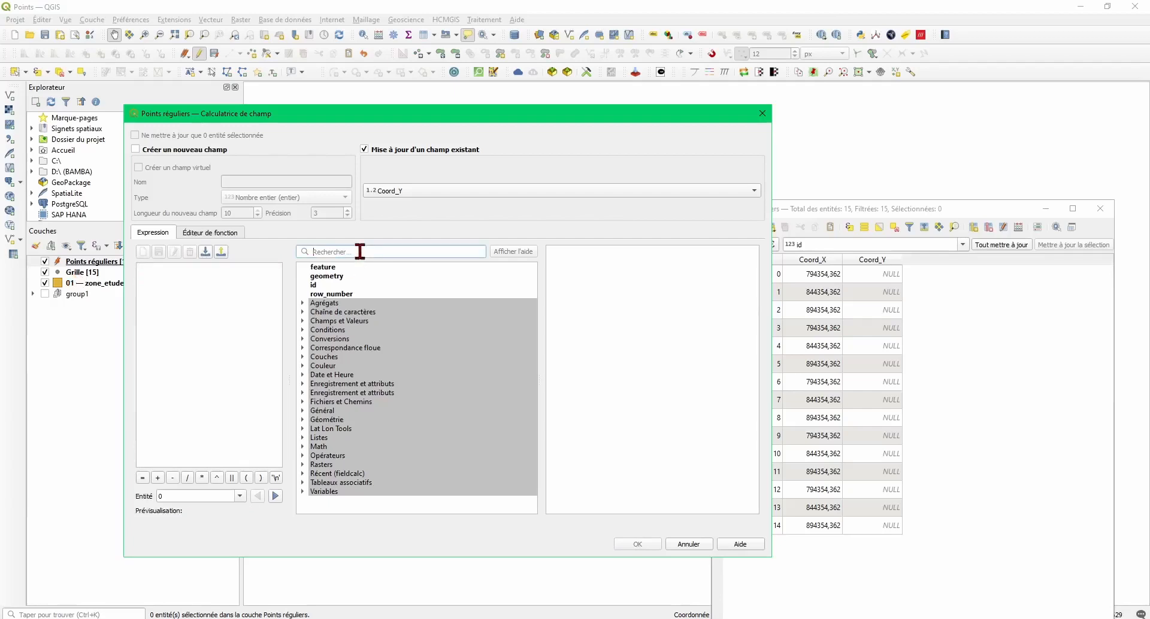
pyautogui.write('y')
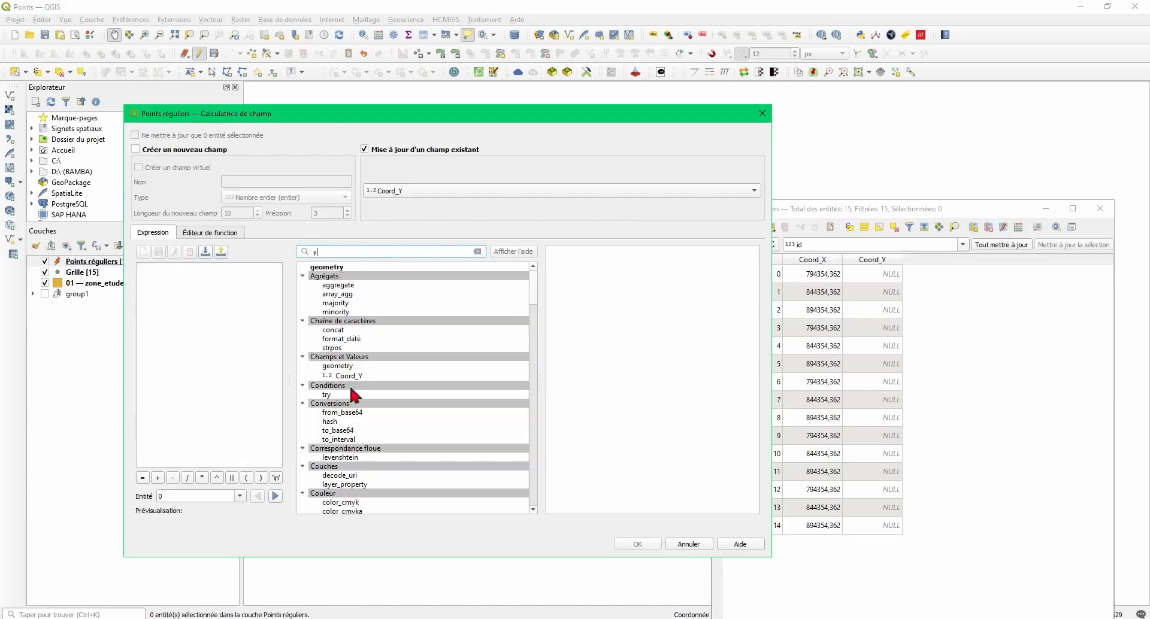
pyautogui.scroll(-4, 356, 404)
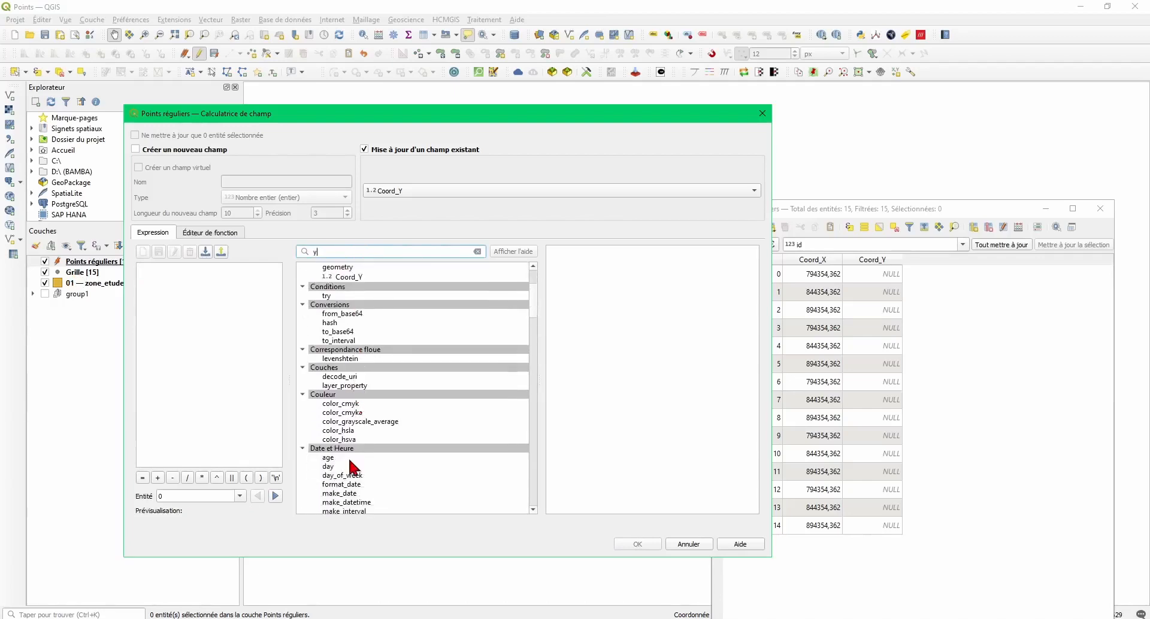
pyautogui.scroll(-15, 352, 466)
pyautogui.scroll(-16, 390, 423)
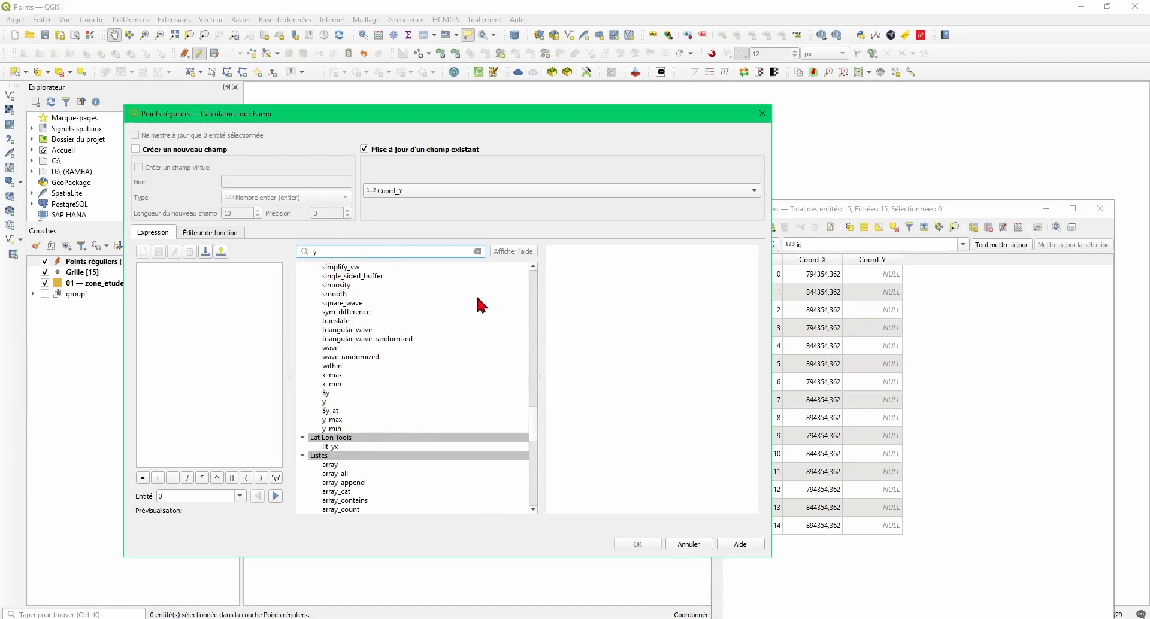
pyautogui.click(478, 252)
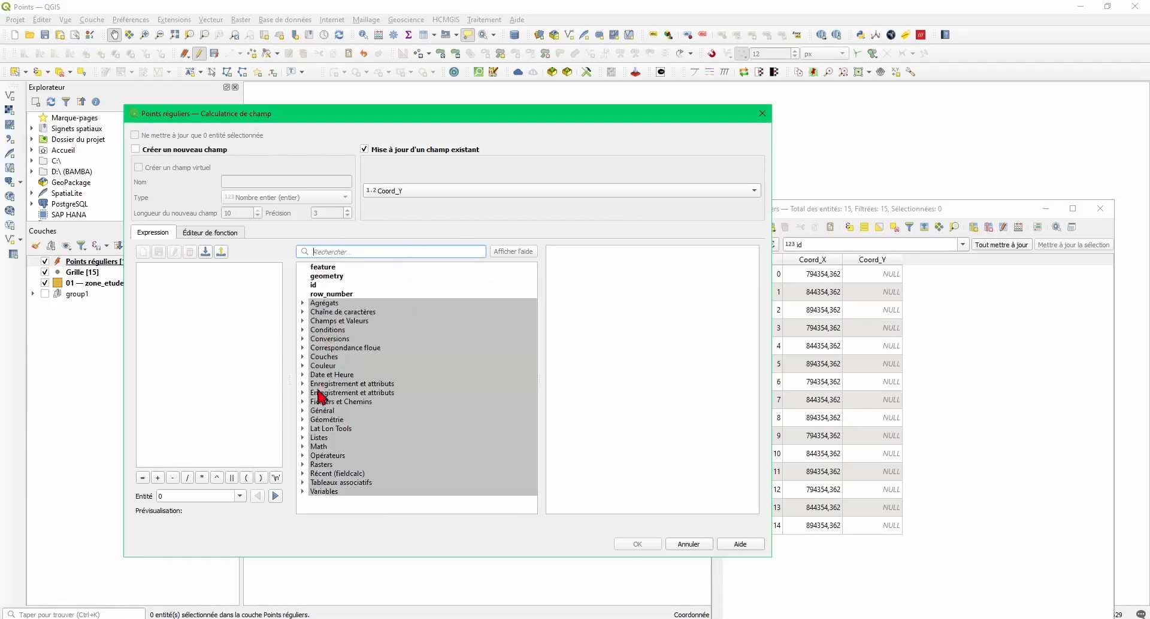
# Insert the $y function from the Géométrie group as the expression and calculate the Coord_Y values.
pyautogui.click(303, 420)
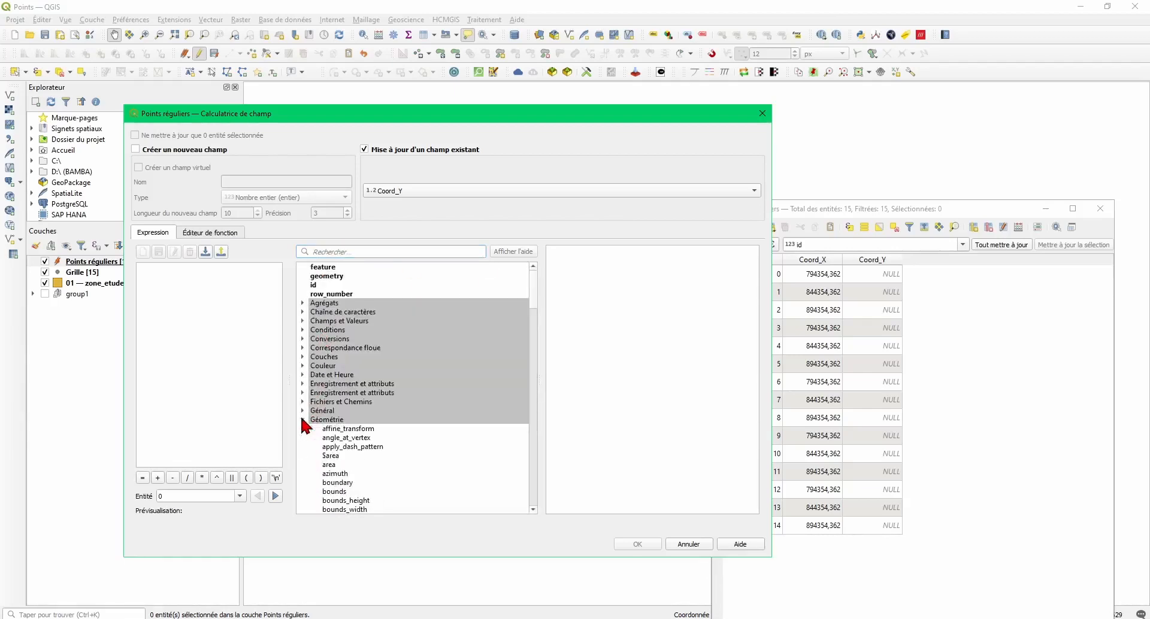
pyautogui.scroll(-15, 409, 475)
pyautogui.scroll(-20, 408, 465)
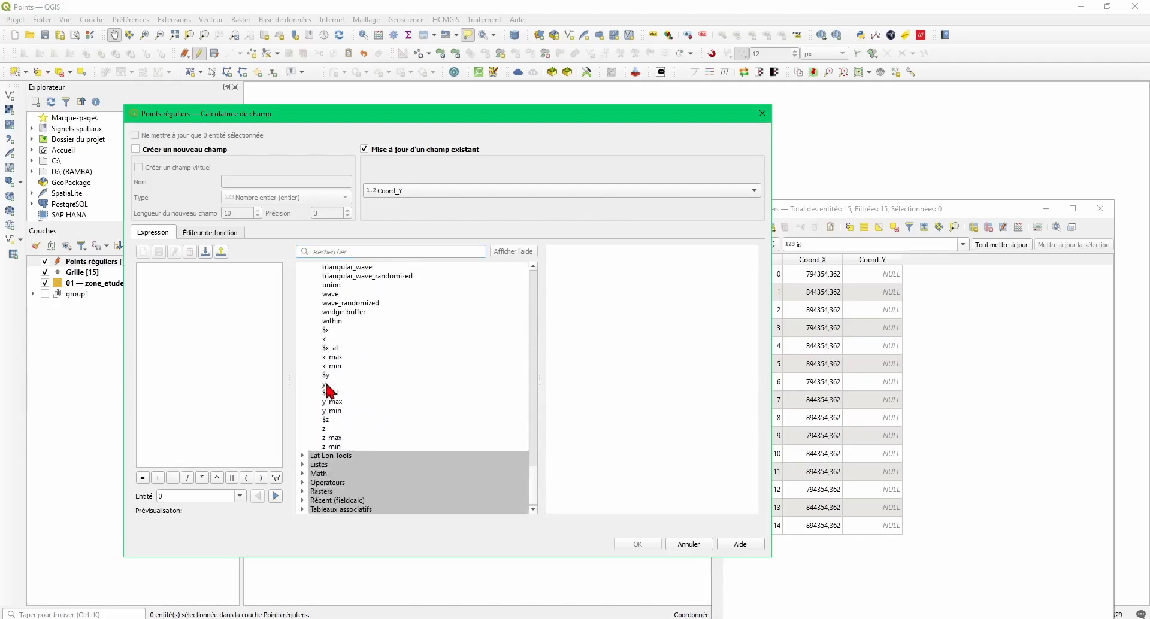
pyautogui.click(327, 376)
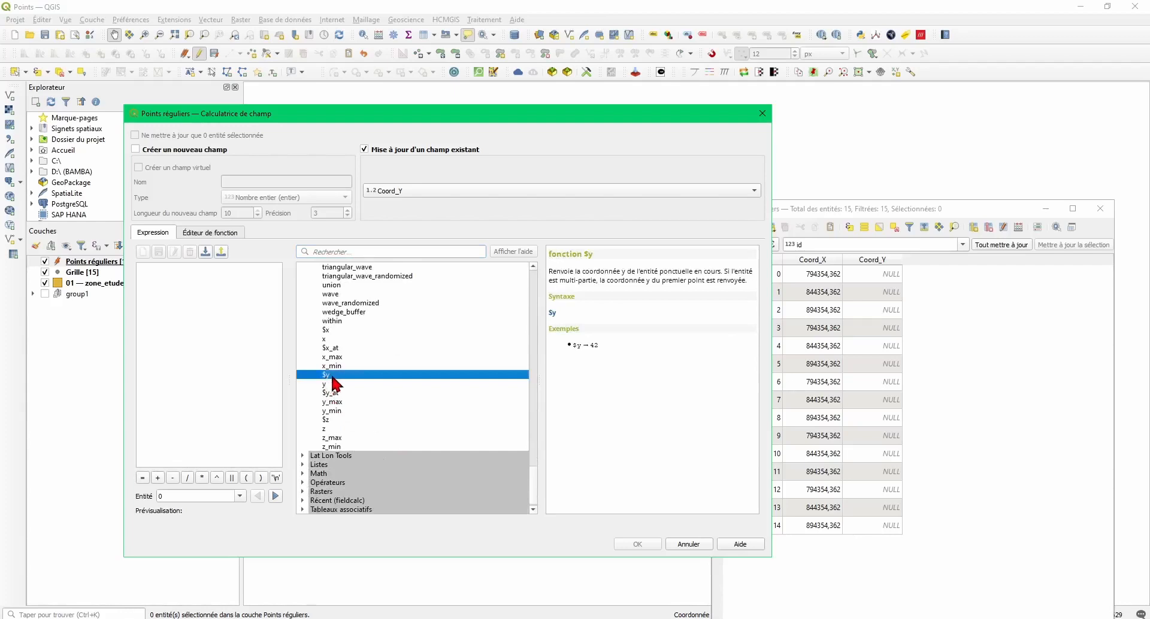
pyautogui.doubleClick(333, 375)
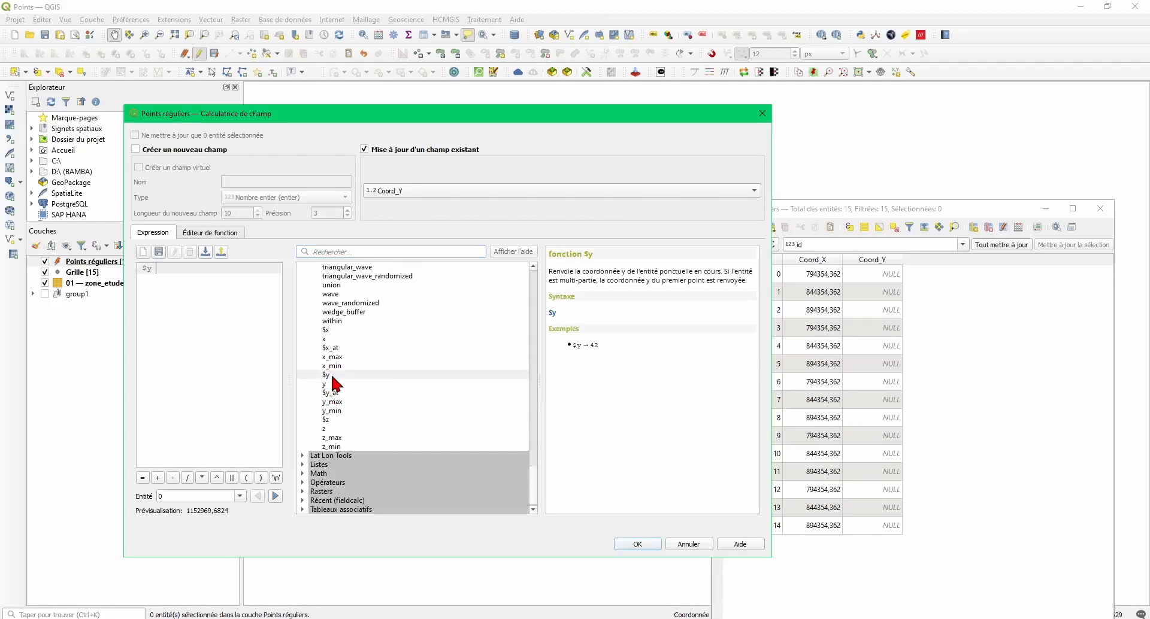
pyautogui.moveTo(159, 268); pyautogui.dragTo(61, 267)
pyautogui.click(635, 544)
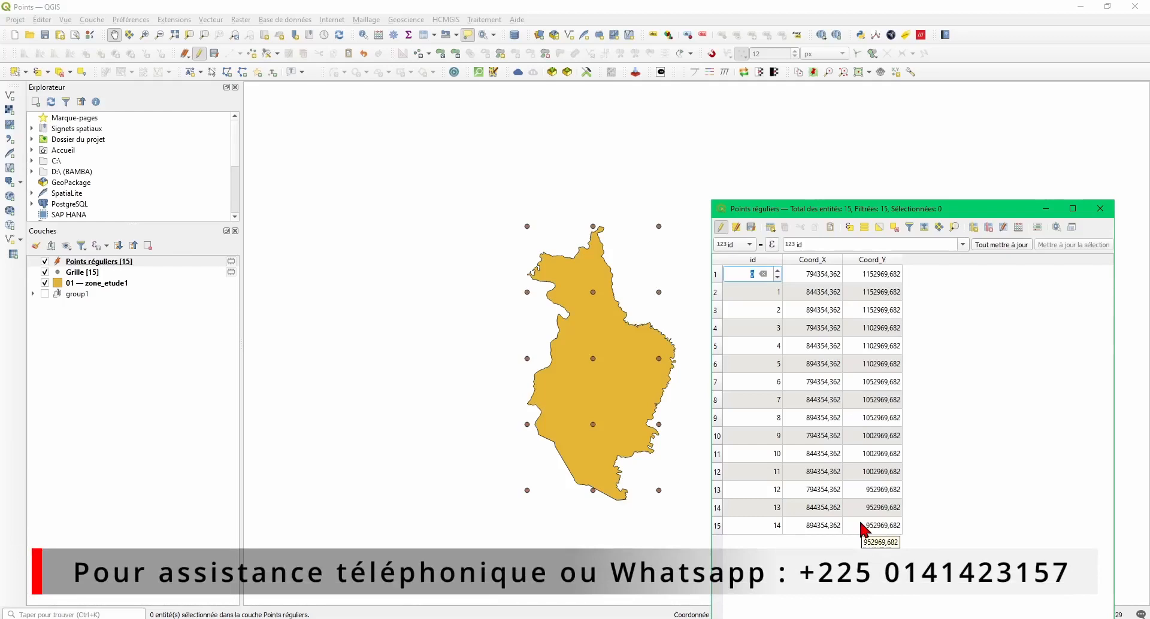
# Add a field named Altitude of type Nombre décimal (réel) to the attribute table.
pyautogui.click(974, 227)
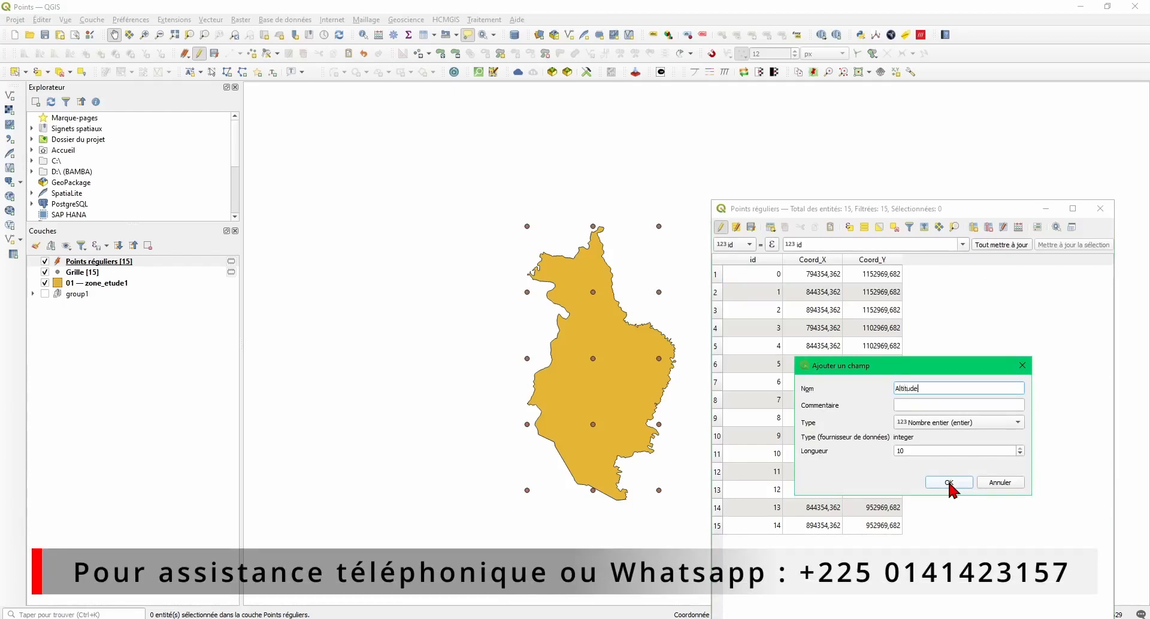
pyautogui.click(945, 422)
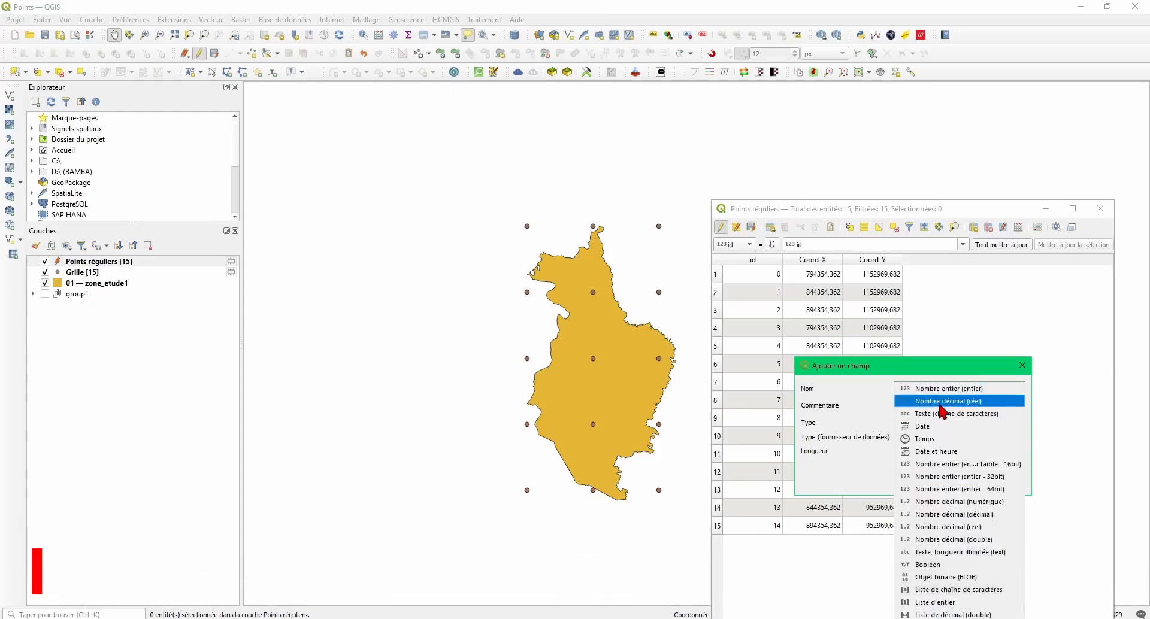
pyautogui.click(942, 404)
pyautogui.click(945, 487)
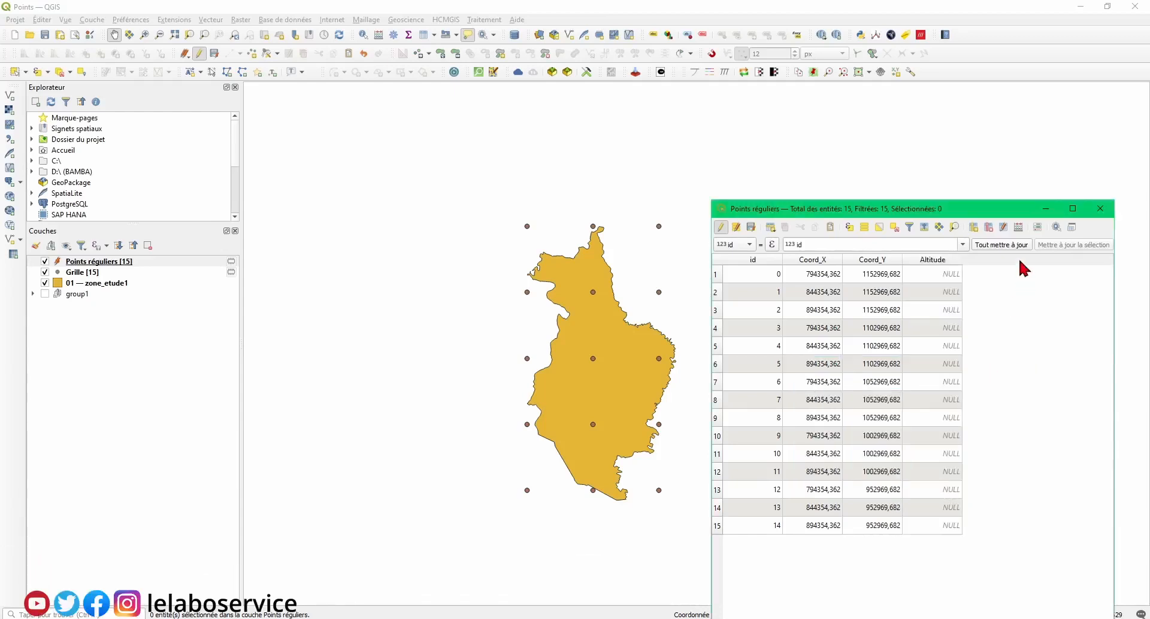
# Add a field named Teneur of type Nombre décimal (réel) to the attribute table.
pyautogui.click(975, 229)
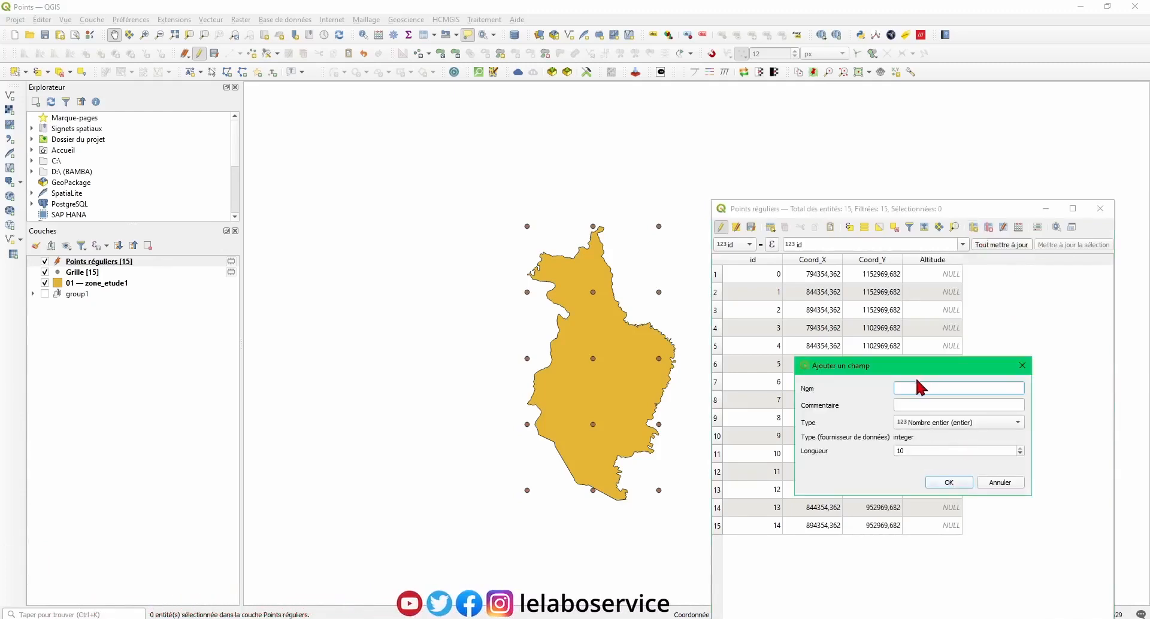
pyautogui.write('Te')
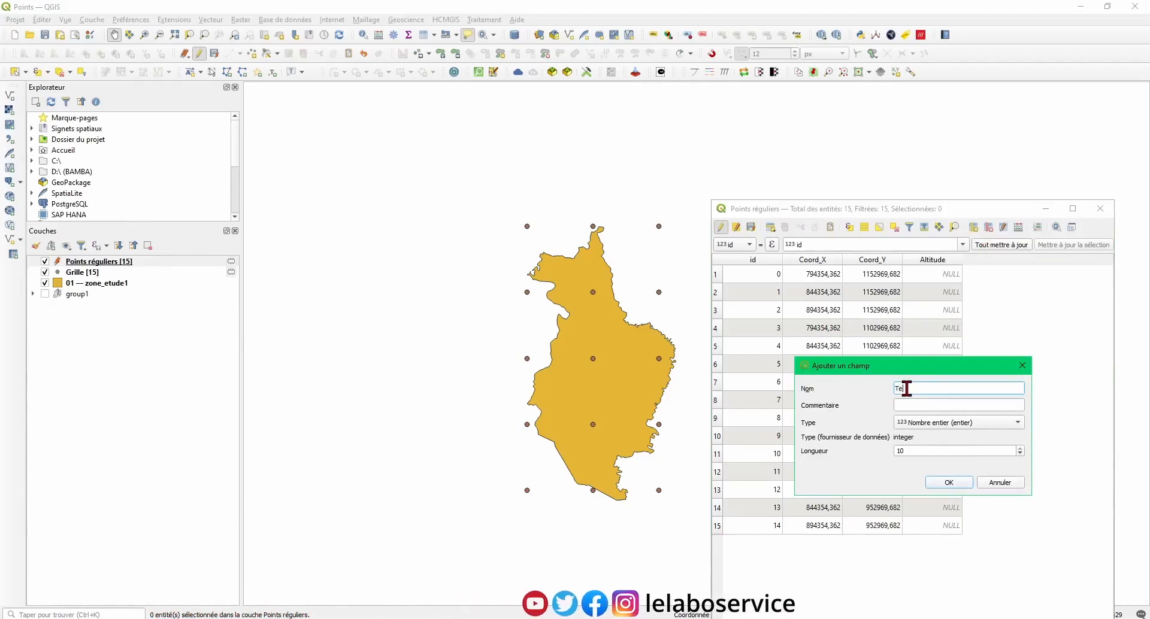
pyautogui.write('neur')
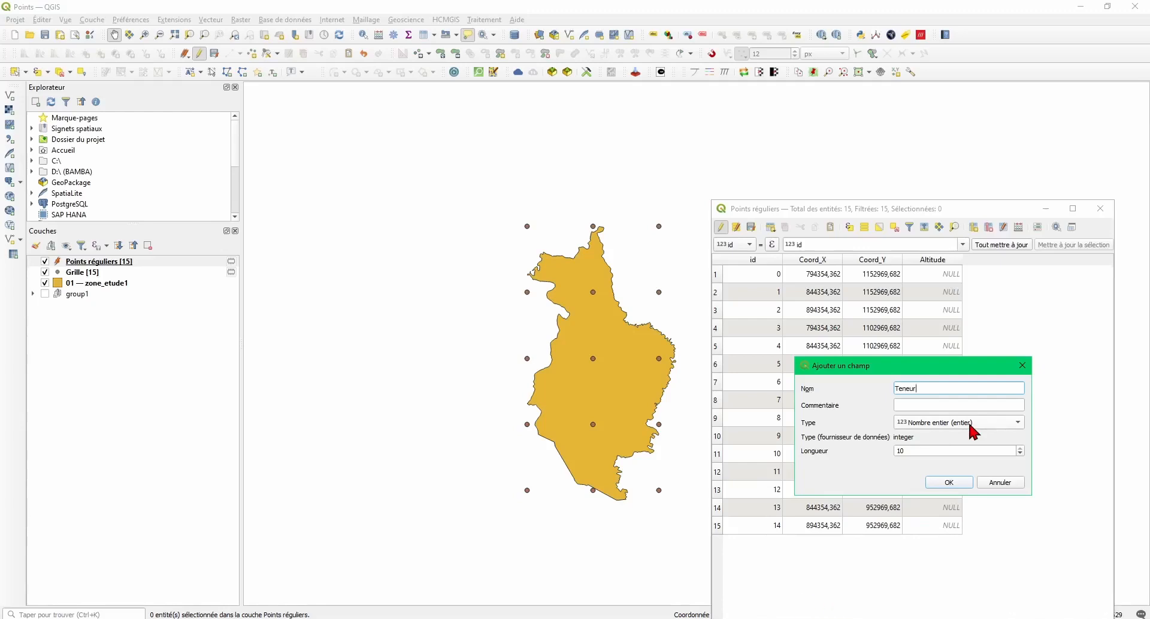
pyautogui.click(969, 425)
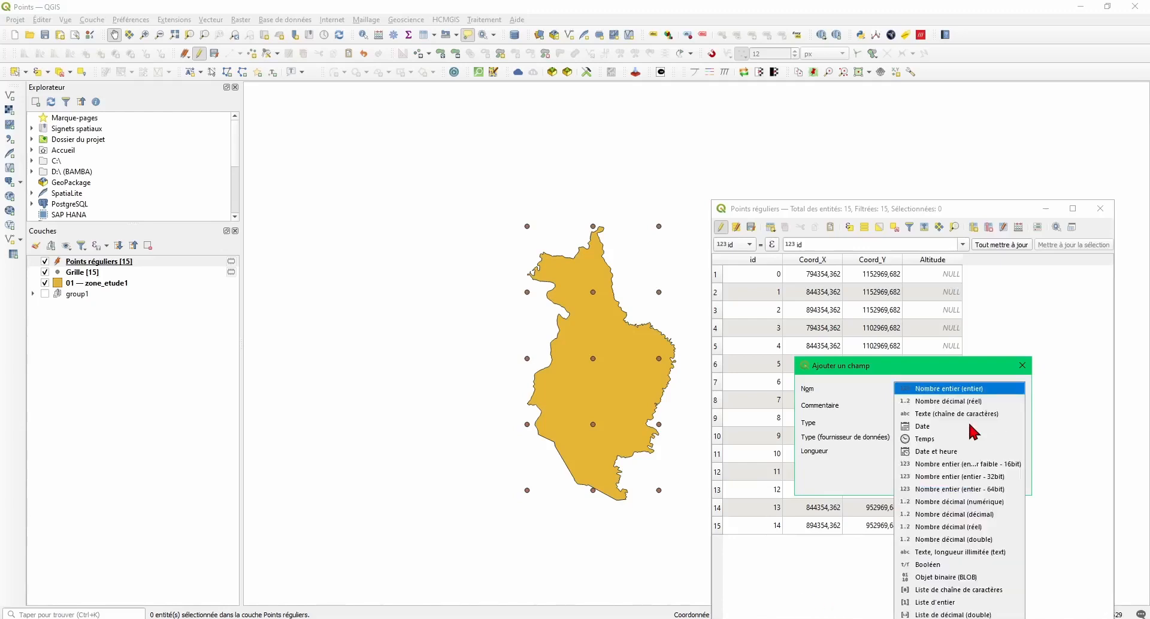
pyautogui.click(928, 401)
pyautogui.click(945, 482)
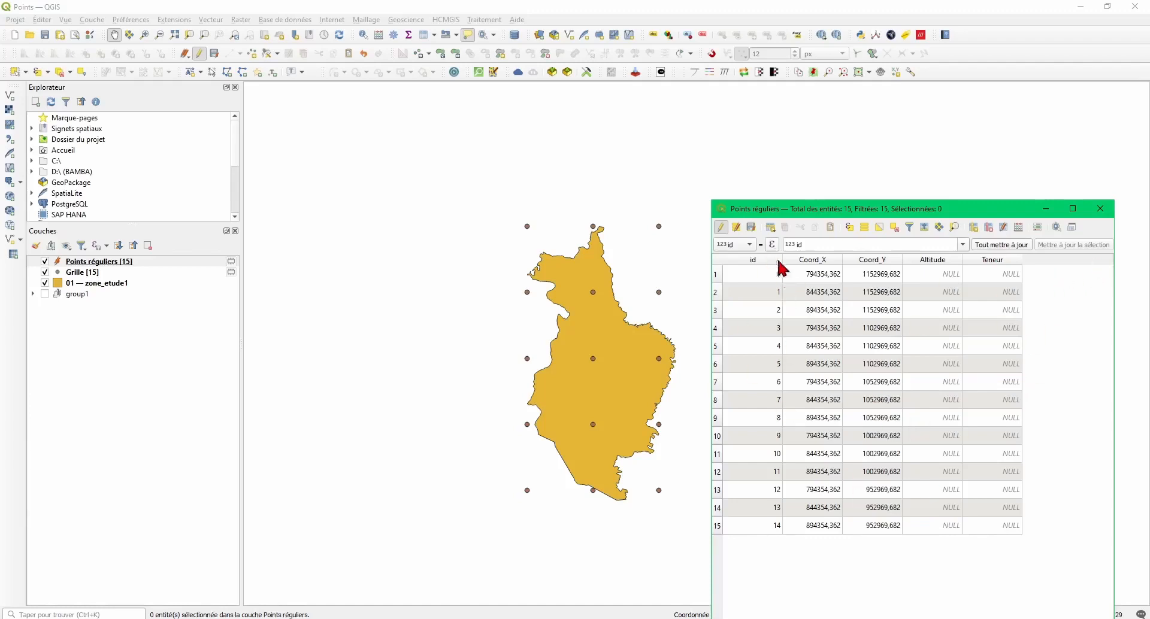
# Save the layer edits, end the editing session and close the attribute table.
pyautogui.click(752, 229)
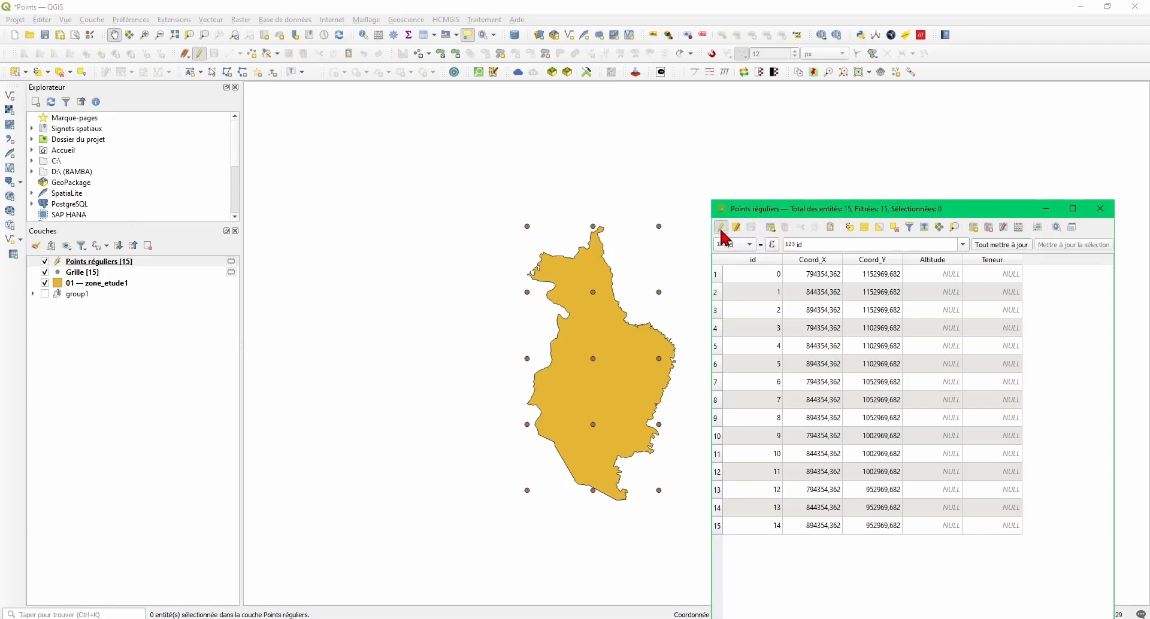
pyautogui.click(722, 230)
pyautogui.click(1100, 209)
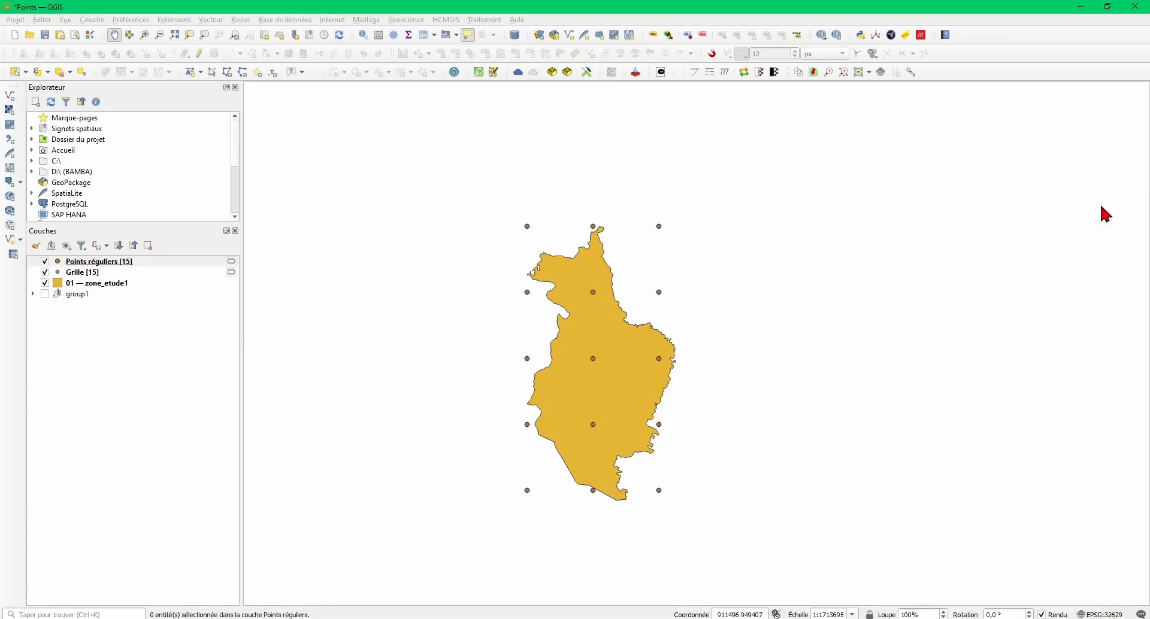
pyautogui.moveTo(287, 359); pyautogui.dragTo(696, 341)
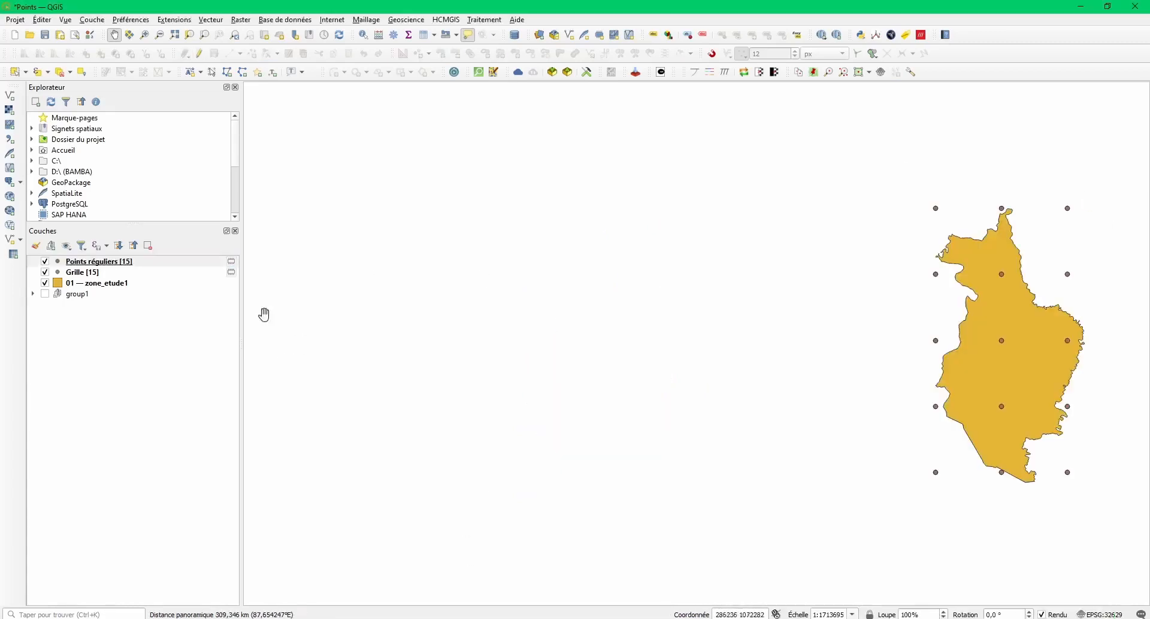
pyautogui.click(234, 264)
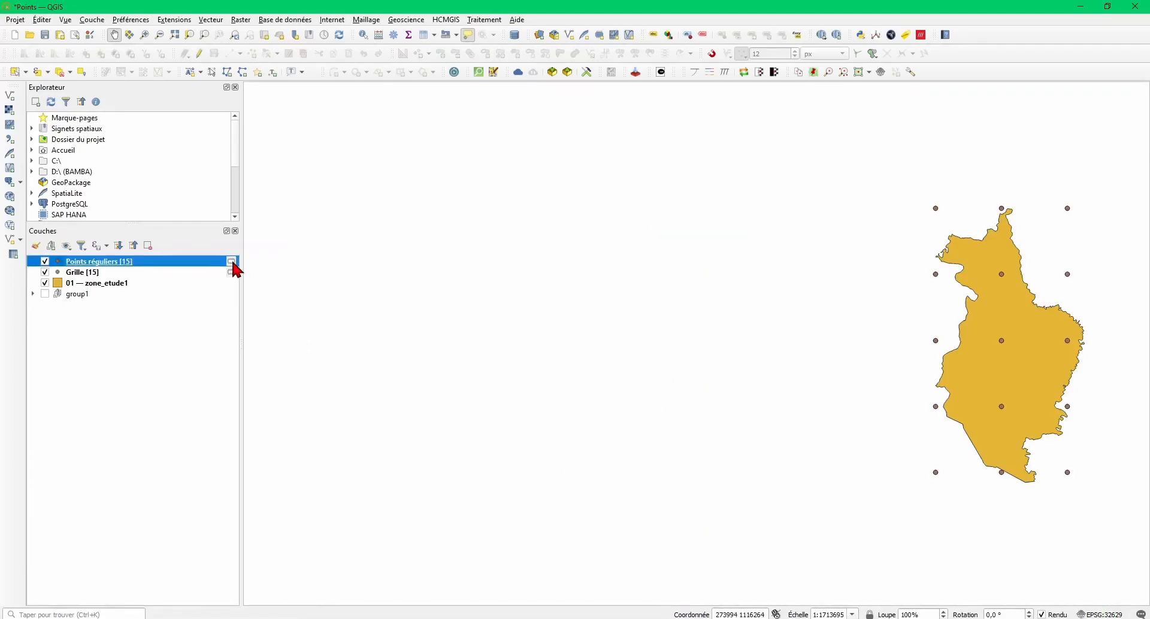
pyautogui.click(232, 264)
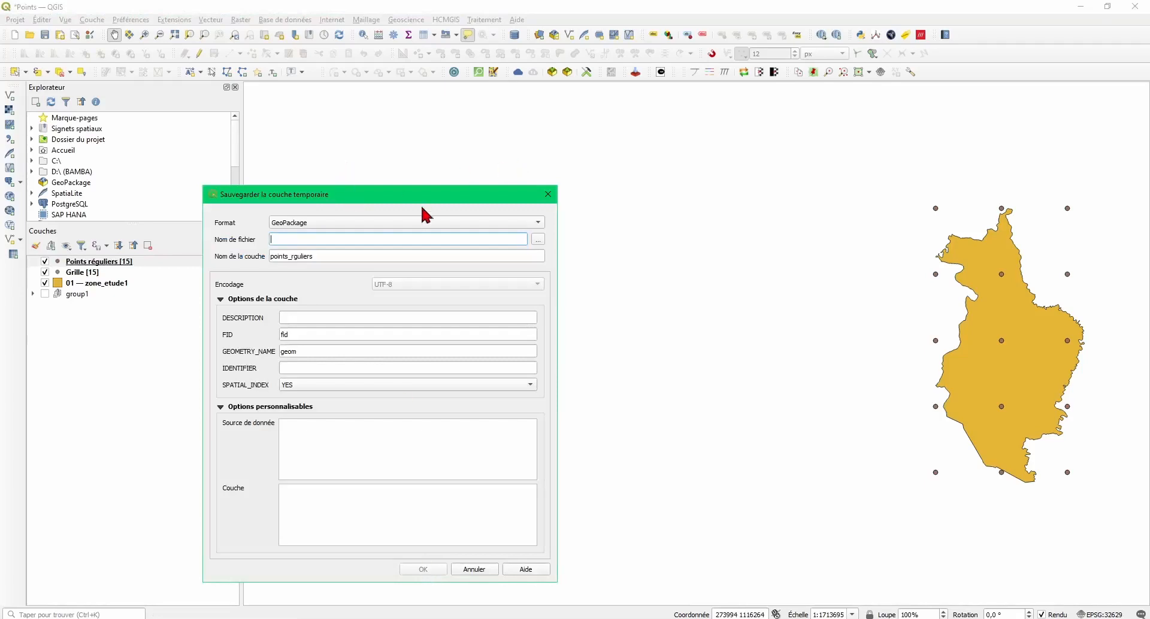
pyautogui.moveTo(423, 196); pyautogui.dragTo(595, 162)
pyautogui.click(721, 159)
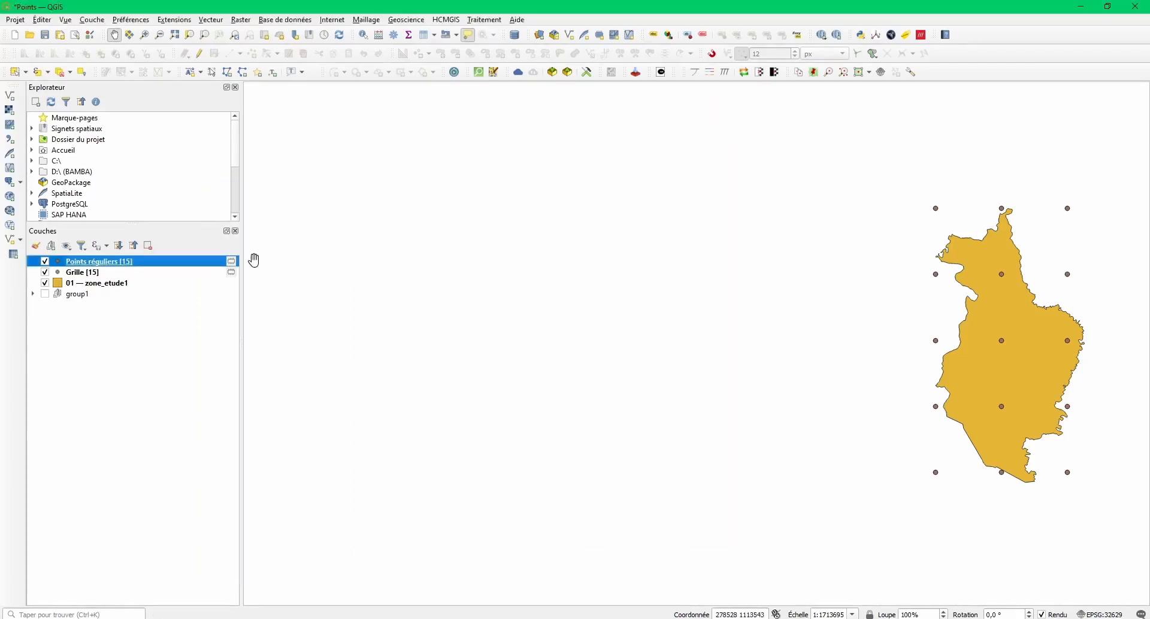
# Start saving the temporary Points réguliers layer to a permanent file, keeping GeoPackage as the format.
pyautogui.click(232, 263)
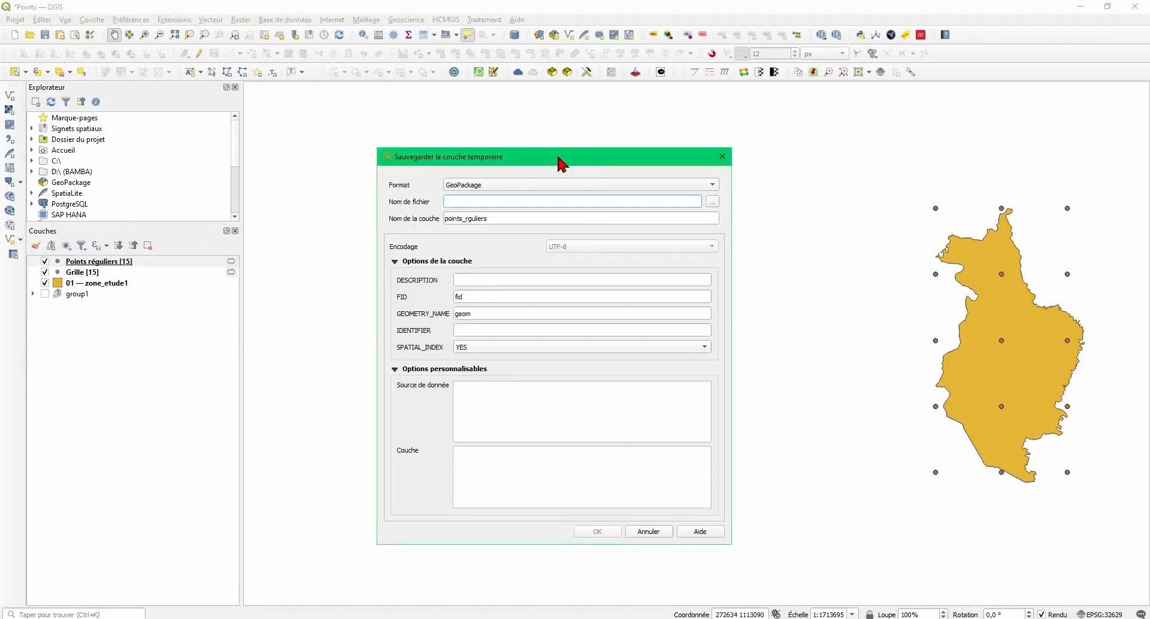
pyautogui.moveTo(559, 162); pyautogui.dragTo(429, 205)
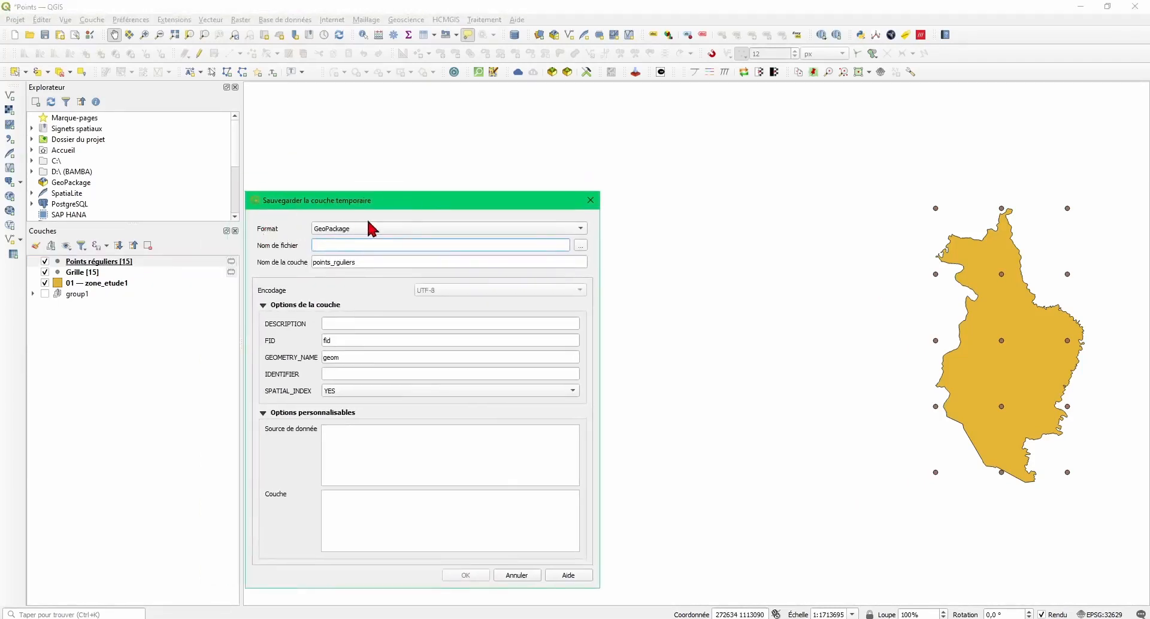
pyautogui.click(400, 232)
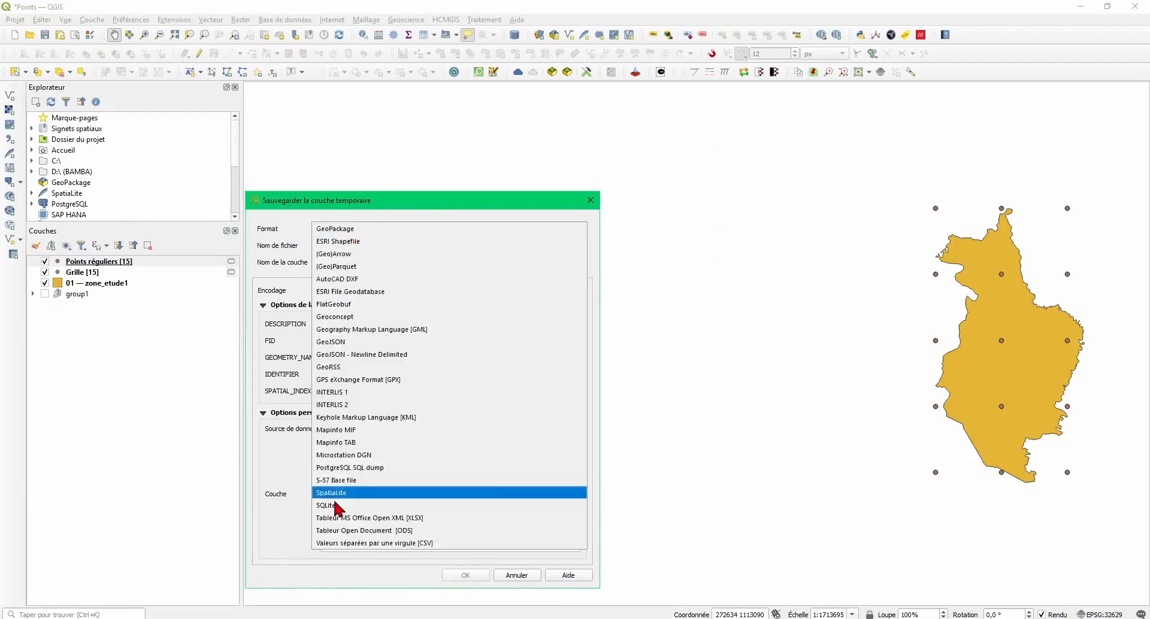
pyautogui.click(291, 228)
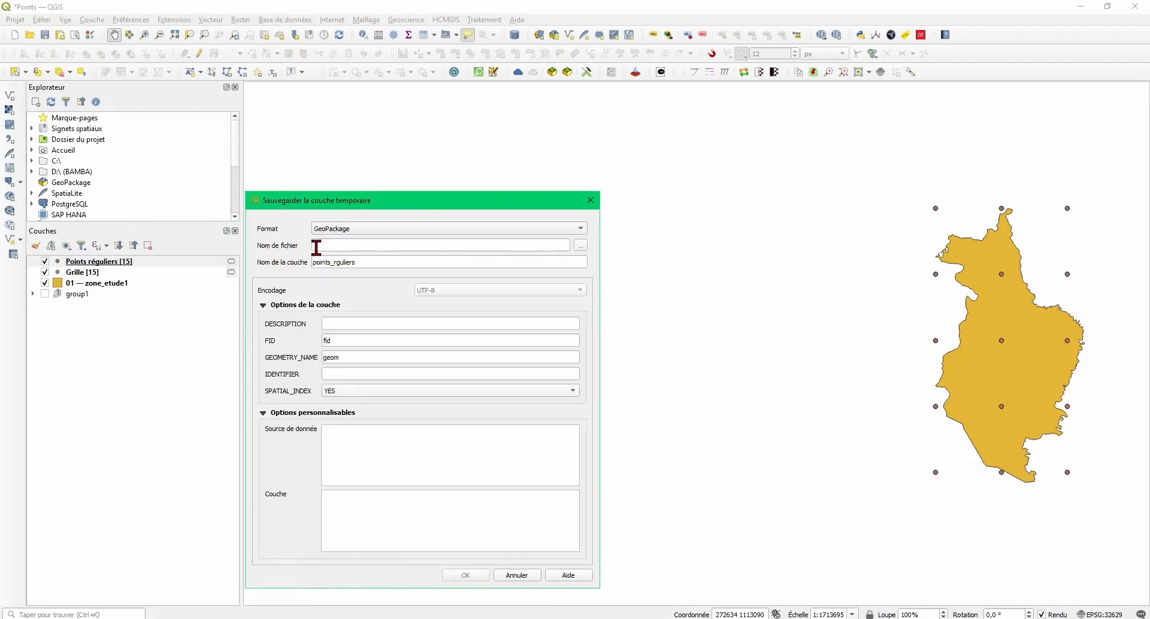
# Set the output file to Point_Forage in the Bureau folder.
pyautogui.click(582, 245)
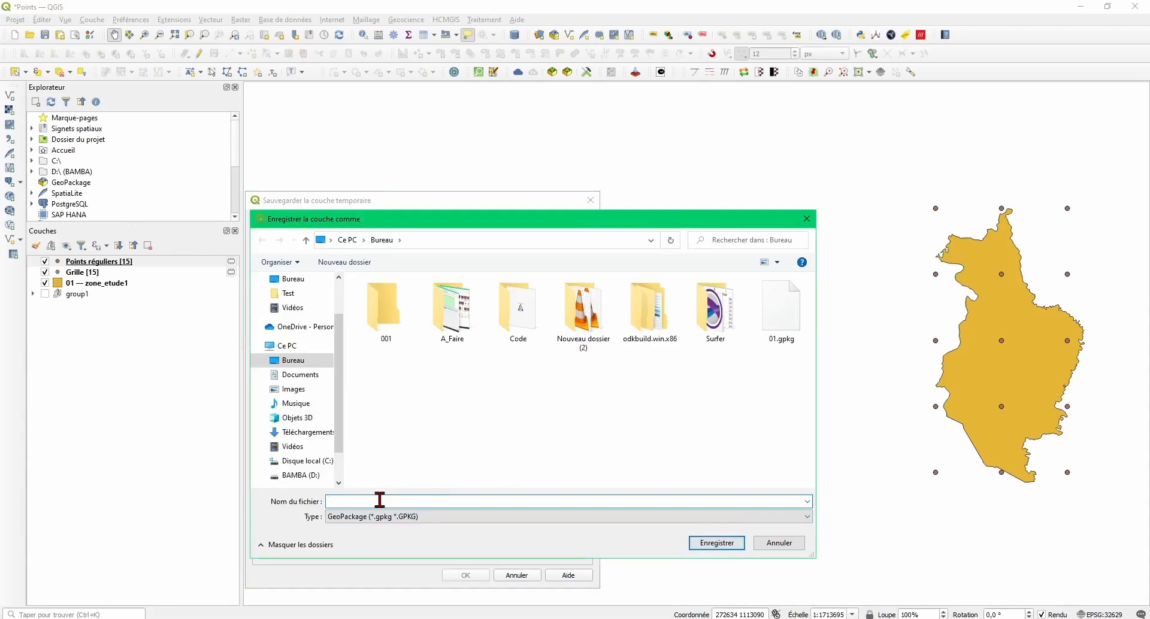
pyautogui.write('Point')
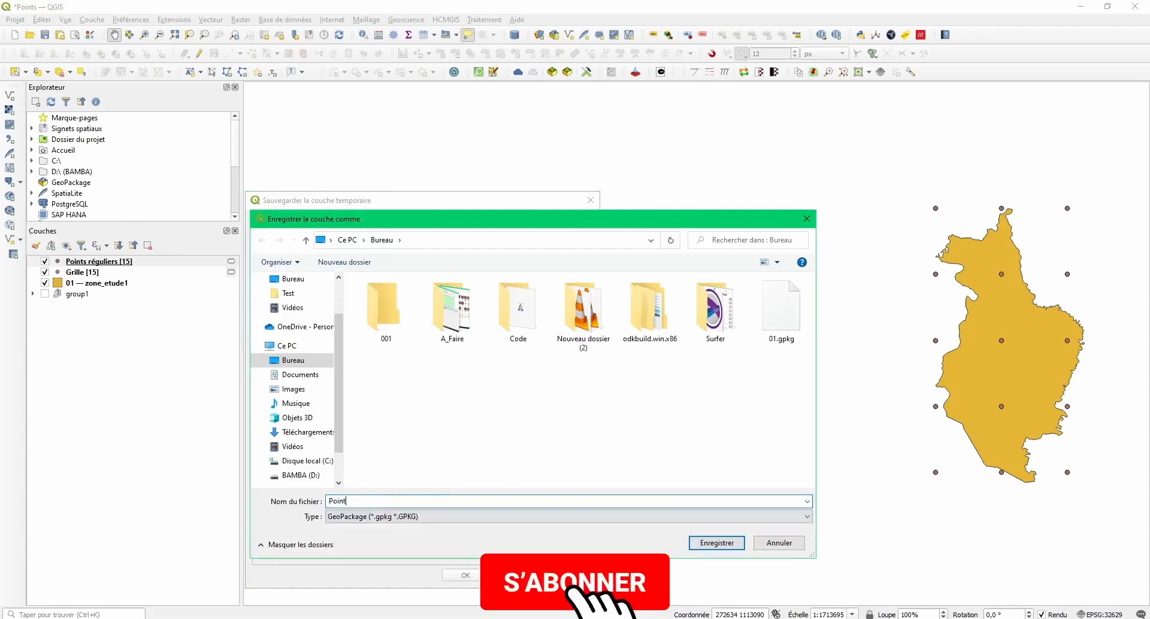
pyautogui.write('_Fo')
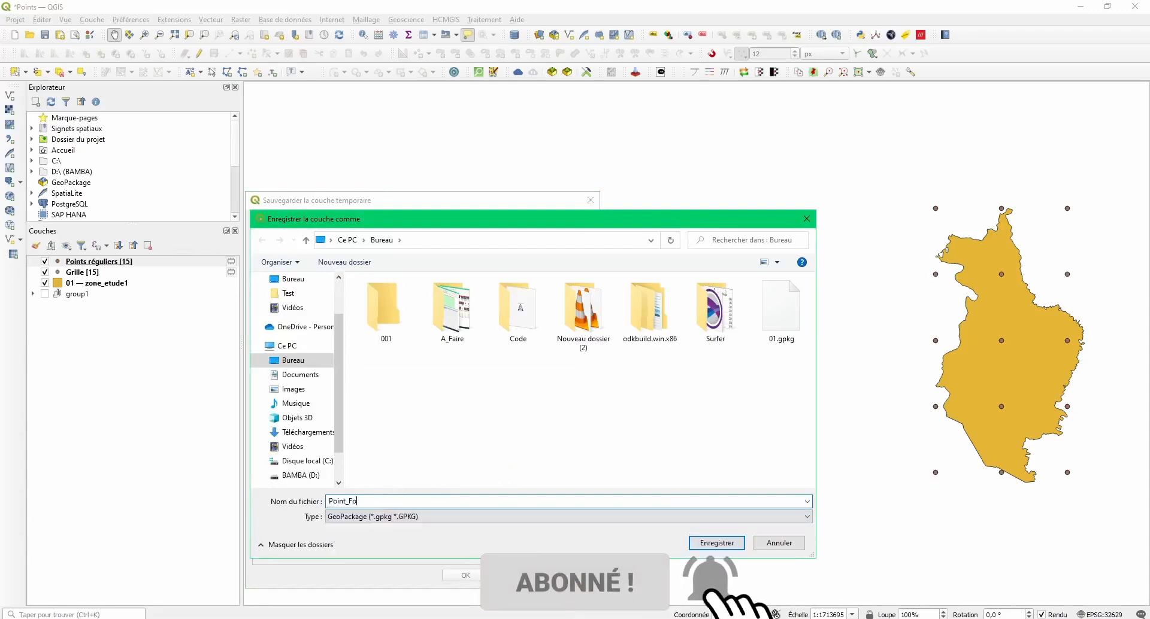
pyautogui.write('rage')
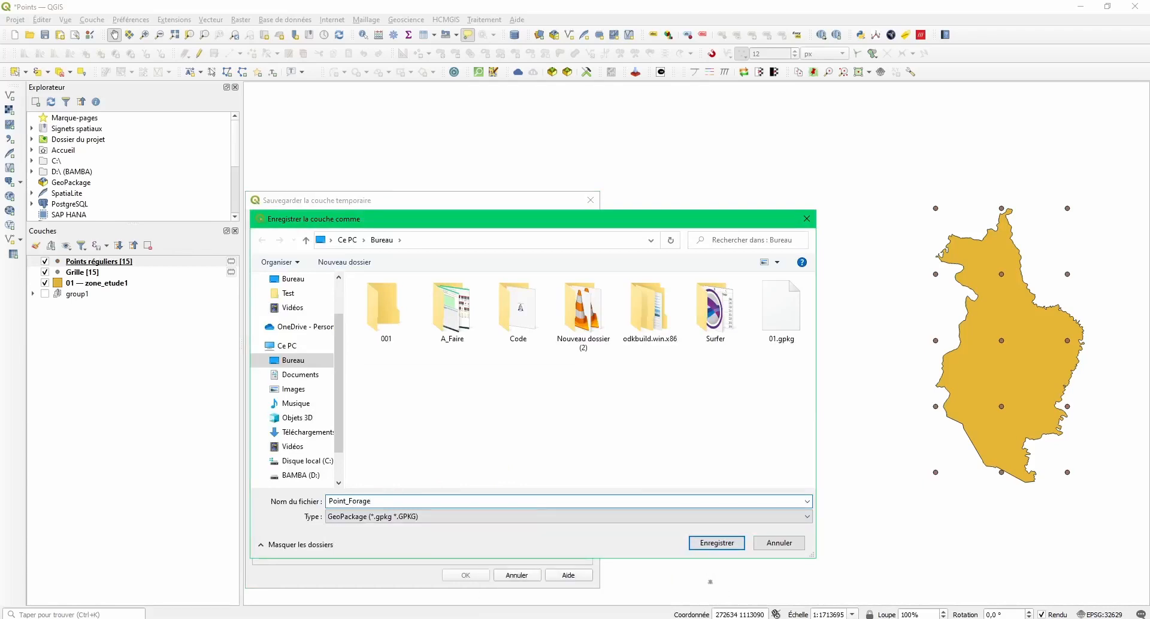
pyautogui.click(714, 543)
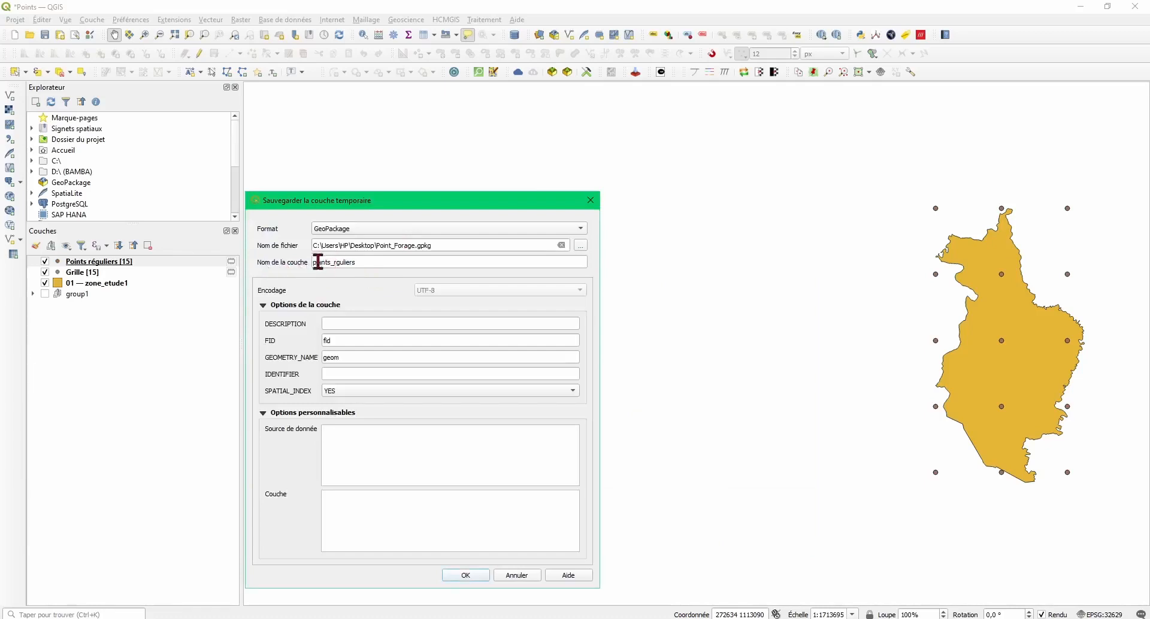
# Name the layer Points_Forage, keep SPATIAL_INDEX set to YES and save the layer.
pyautogui.moveTo(365, 262); pyautogui.dragTo(316, 262)
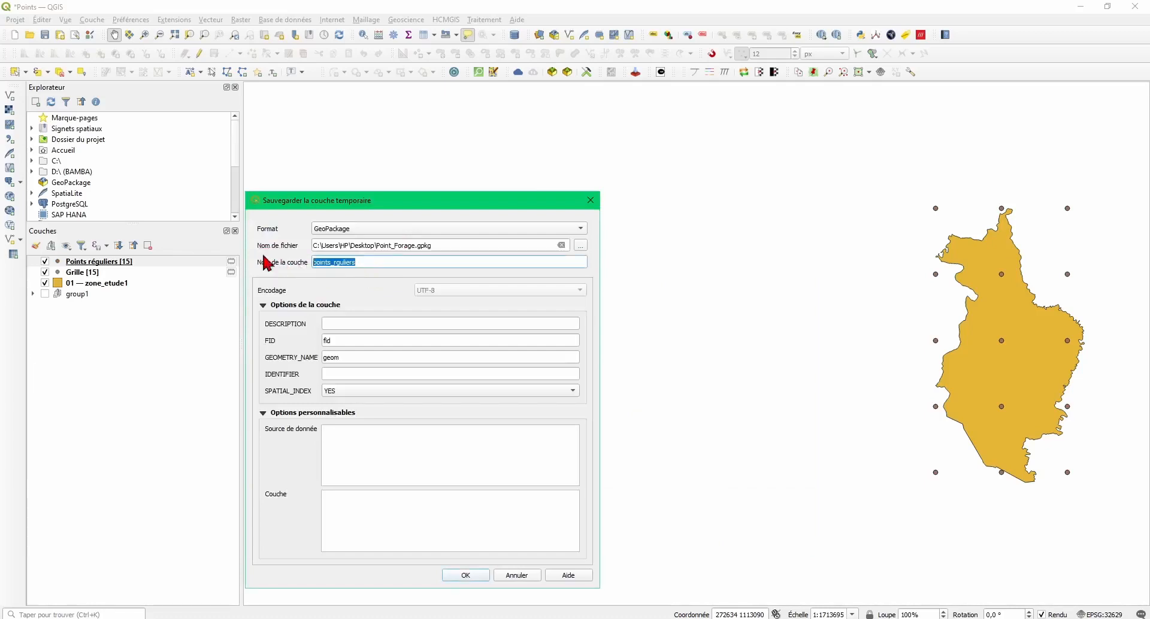
pyautogui.write('Po')
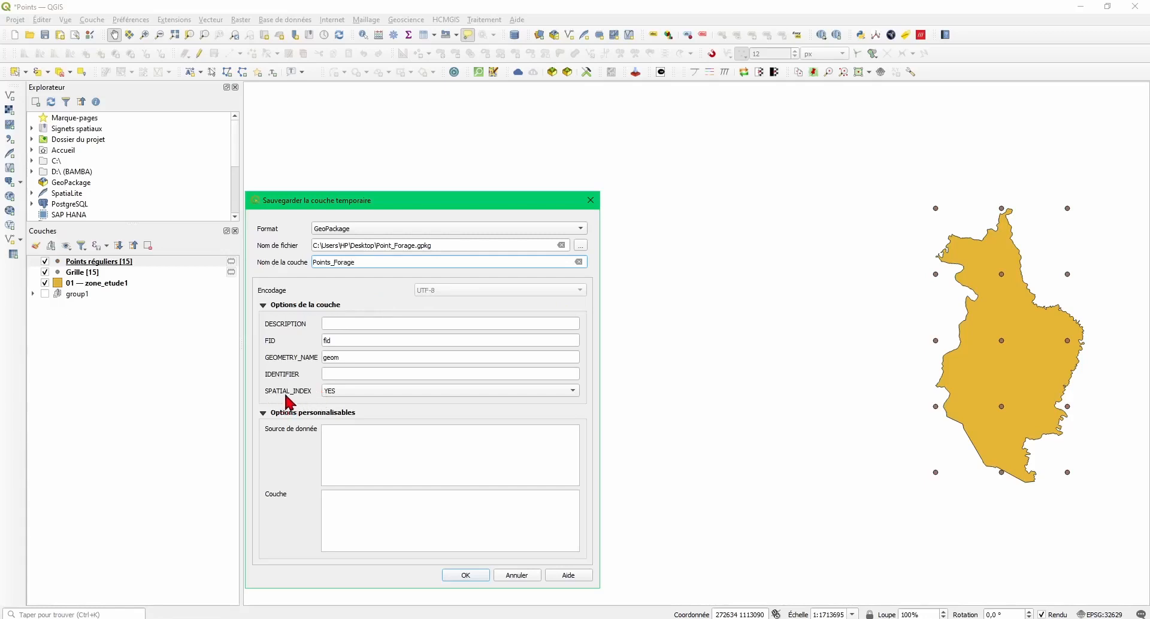
pyautogui.click(368, 394)
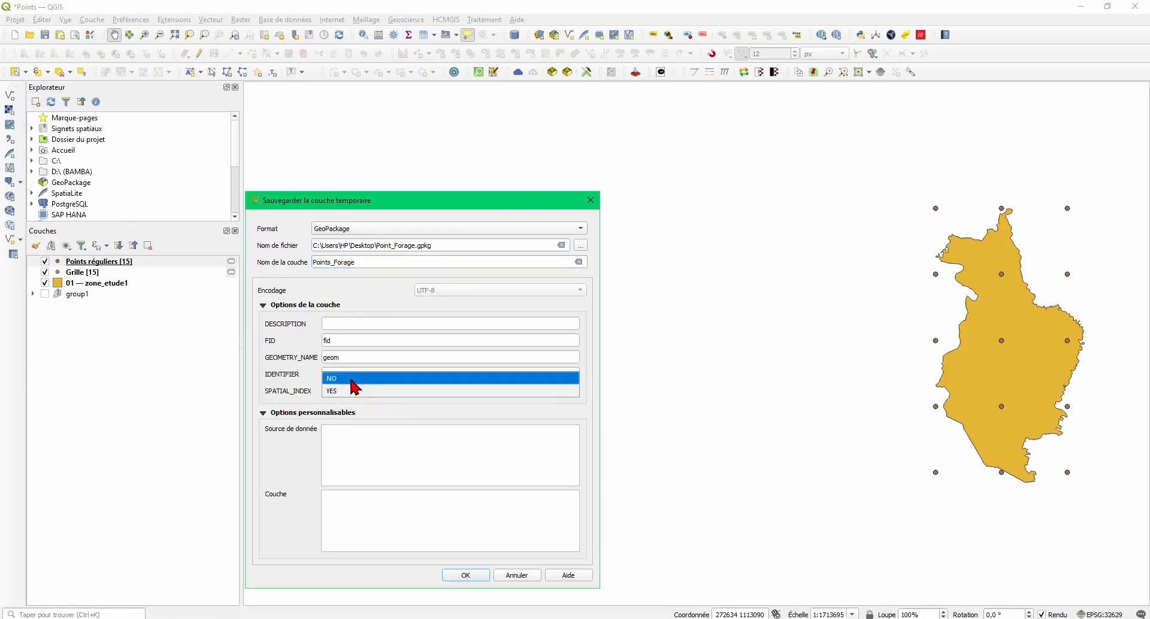
pyautogui.click(340, 394)
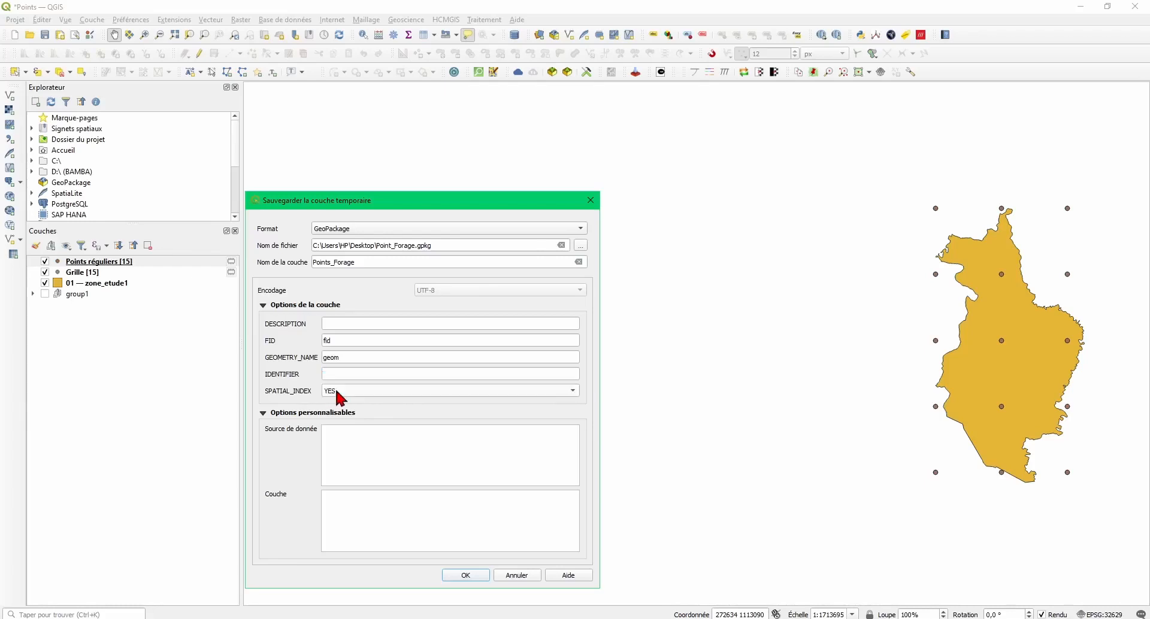
pyautogui.click(470, 576)
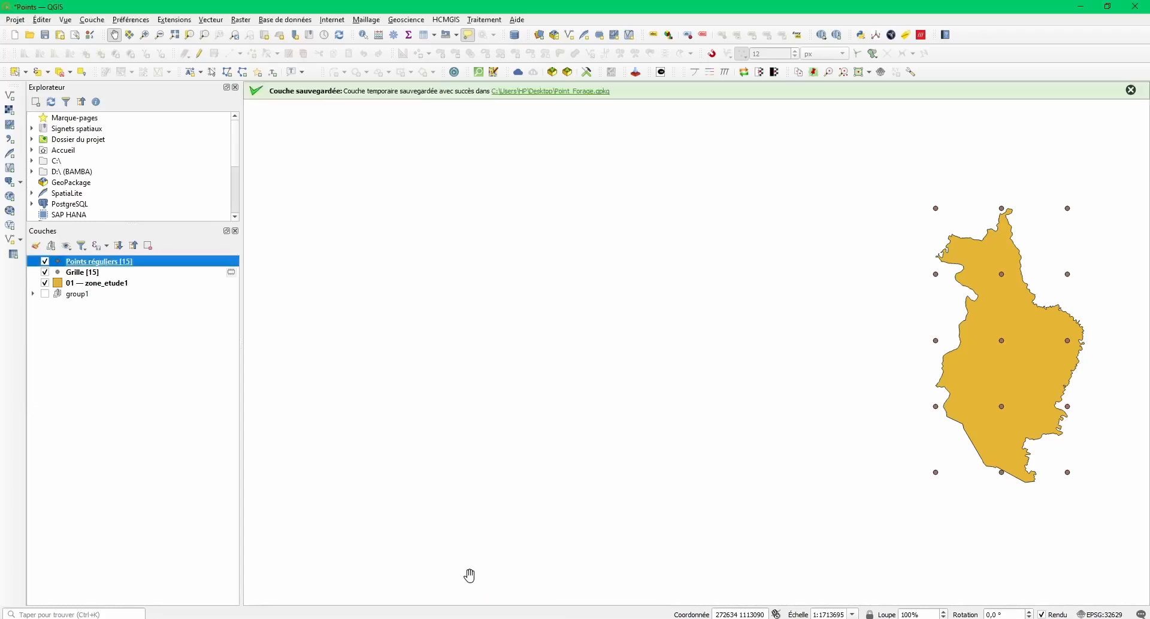